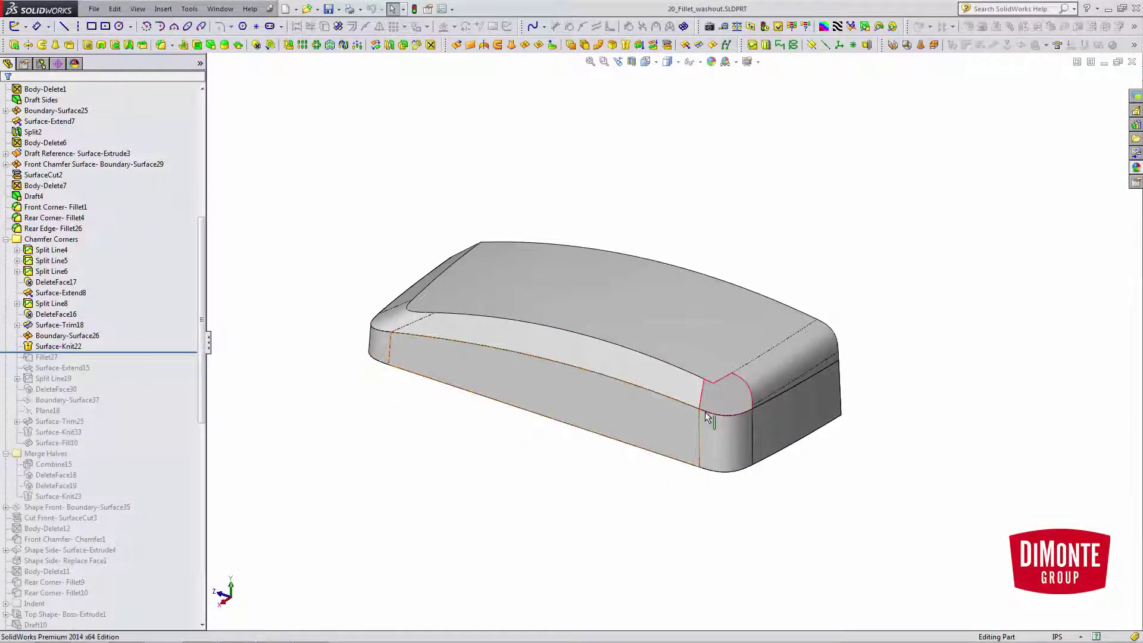
# Step: Roll the model history forward to include Fillet27, which follows Surface-Knit22 in the Chamfer Corners folder
pyautogui.scroll(-6, 730, 381)
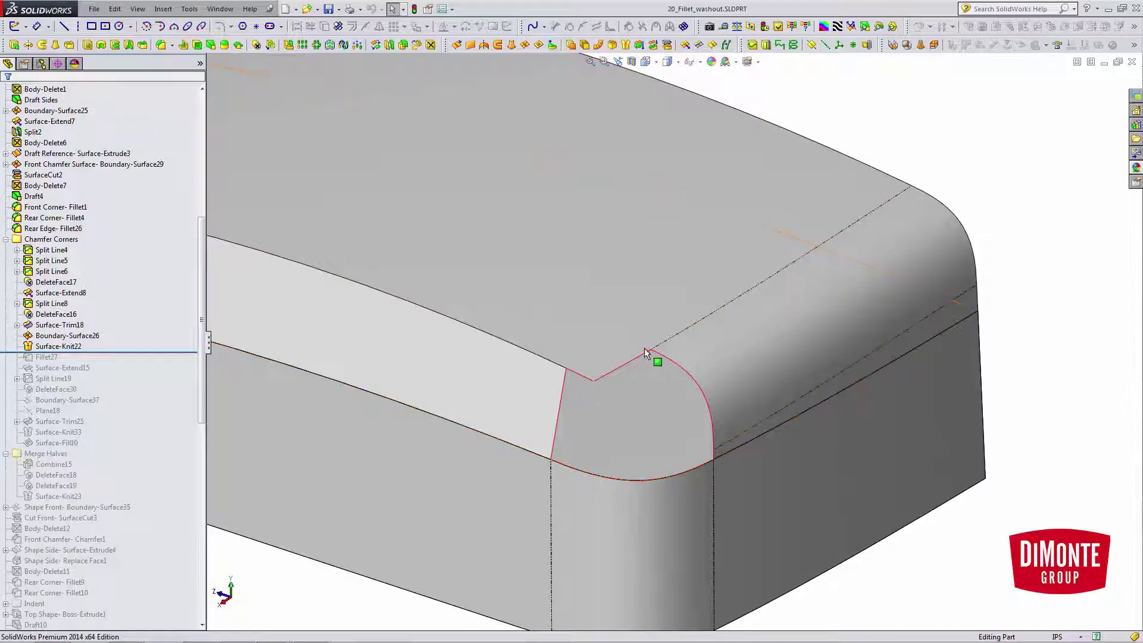
pyautogui.moveTo(646, 349); pyautogui.dragTo(637, 387, button='middle')
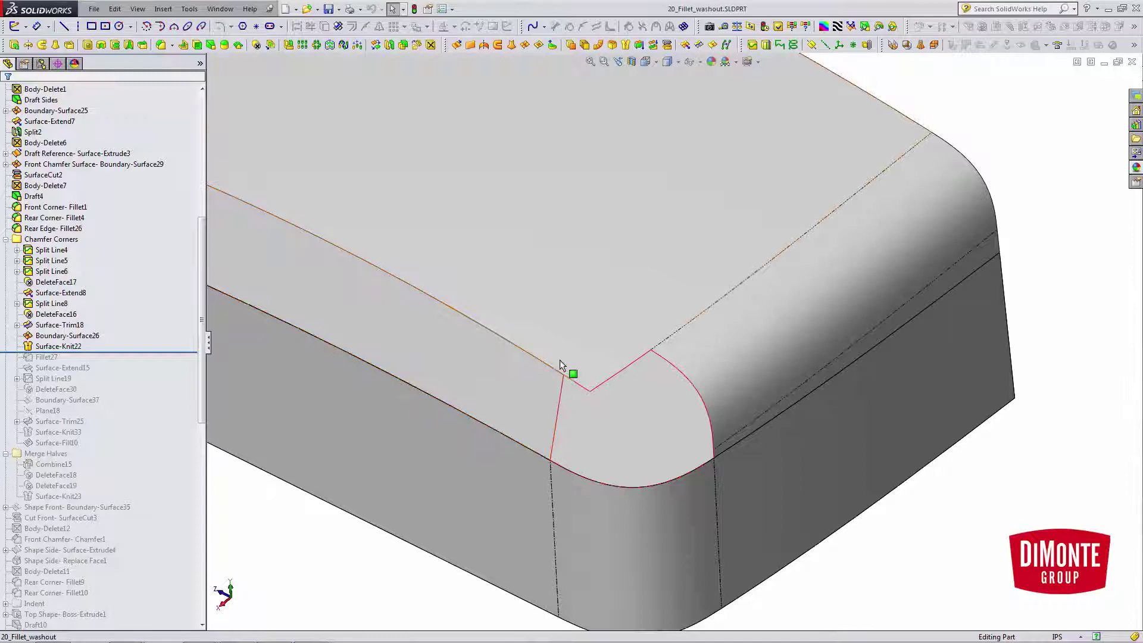
pyautogui.moveTo(674, 403); pyautogui.dragTo(503, 407, button='middle')
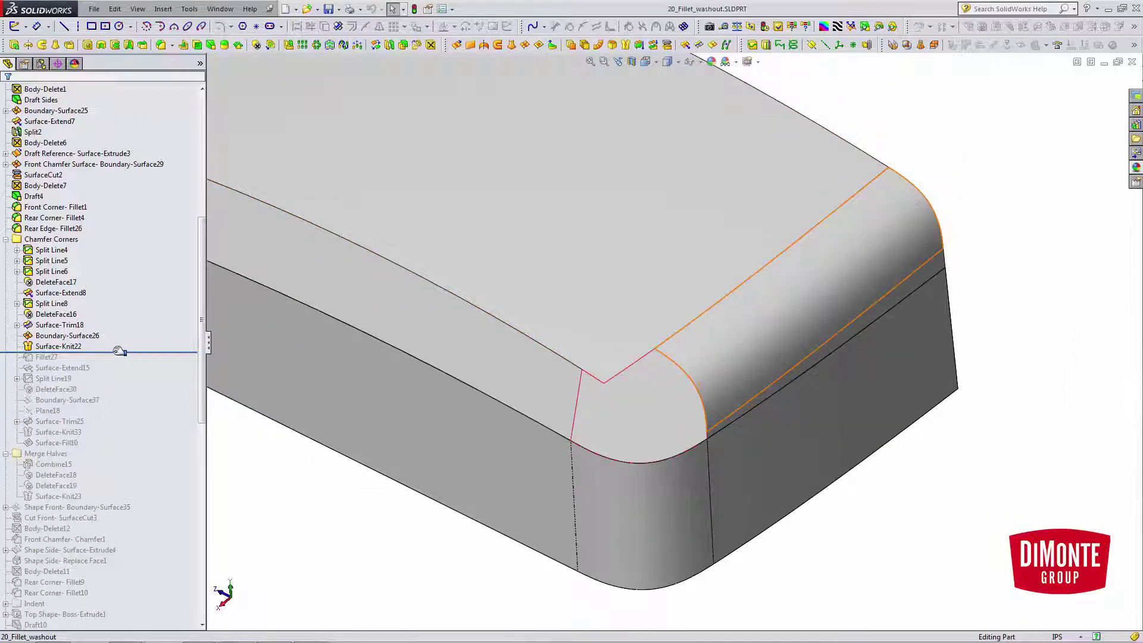
pyautogui.scroll(3, 672, 344)
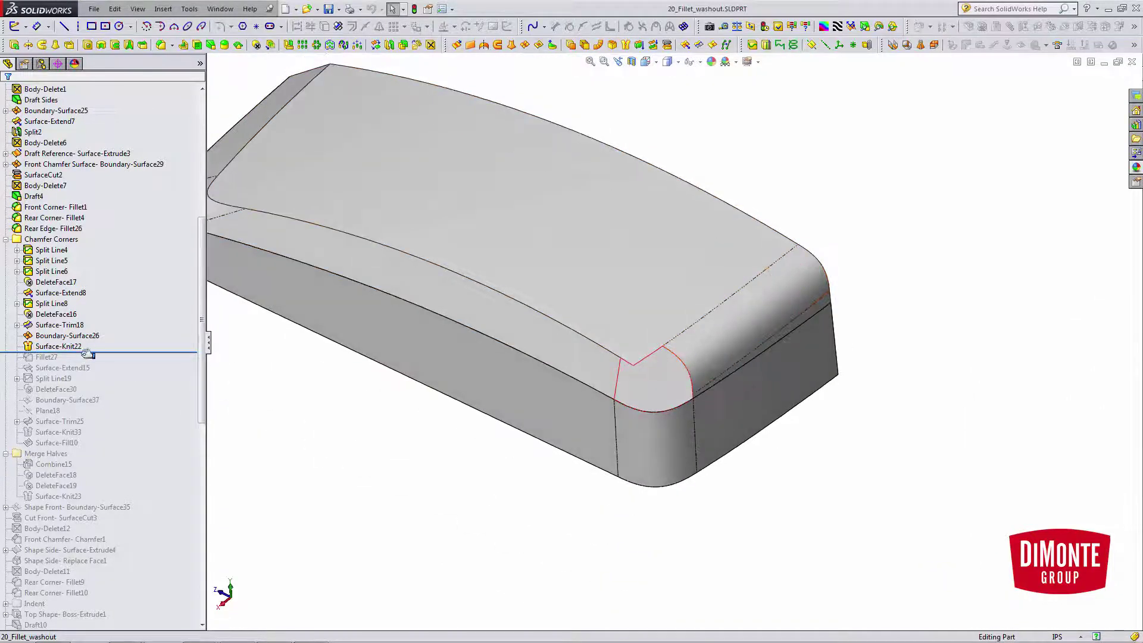
pyautogui.moveTo(76, 351); pyautogui.dragTo(77, 361)
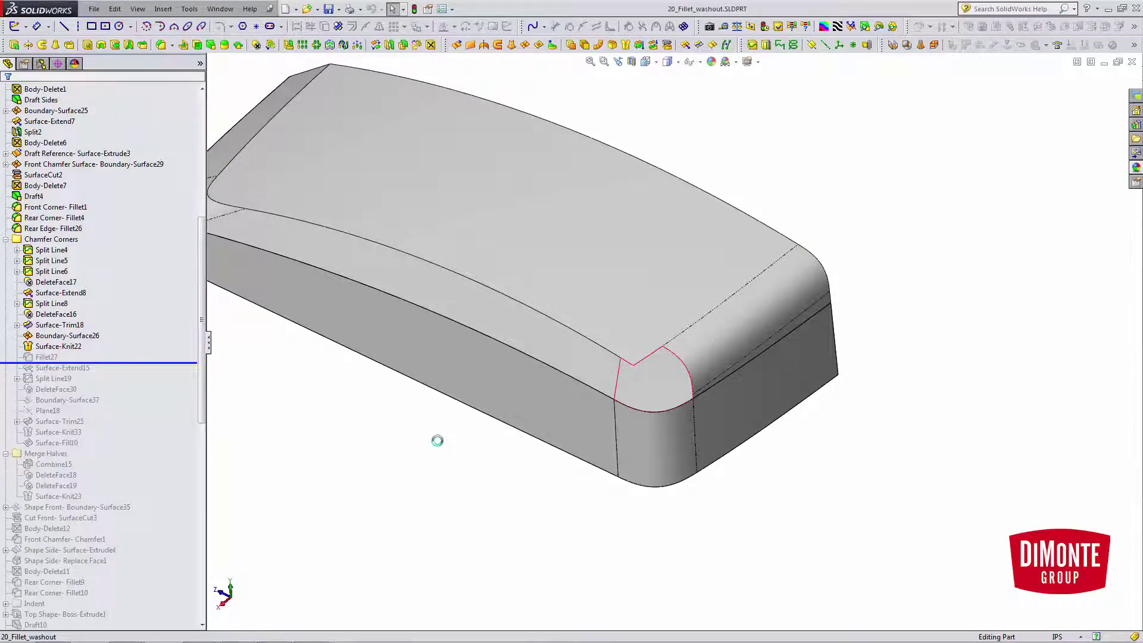
# Step: Open Fillet27 for editing and examine its two face sets and fillet preview at both ends of the part
pyautogui.click(39, 360)
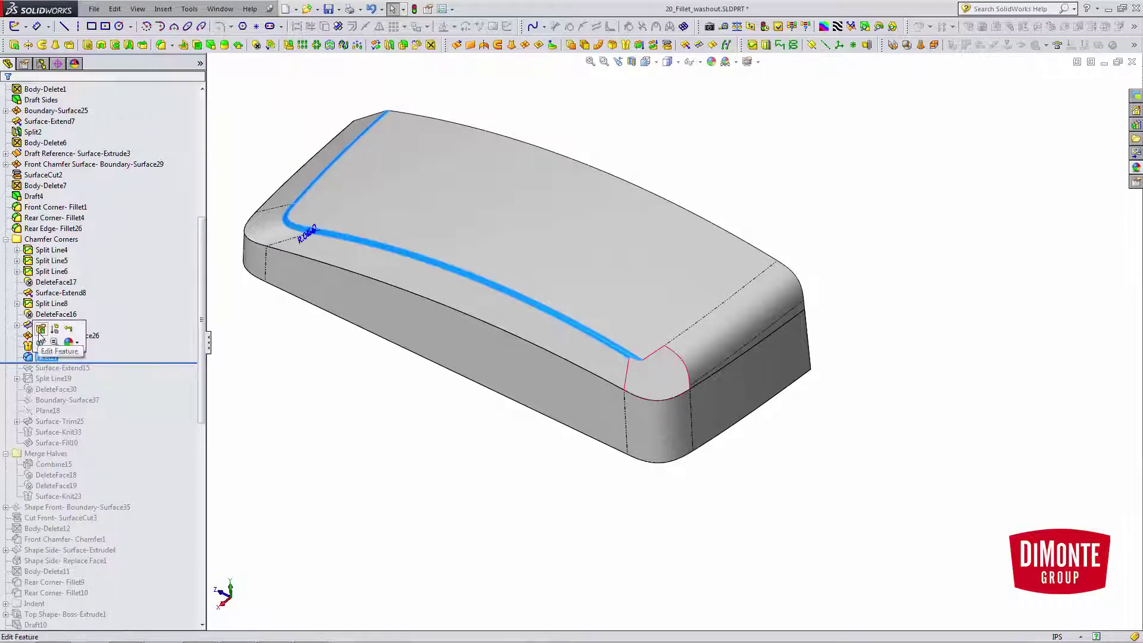
pyautogui.click(42, 344)
pyautogui.moveTo(417, 369); pyautogui.dragTo(531, 271, button='middle')
pyautogui.scroll(-2, 531, 271)
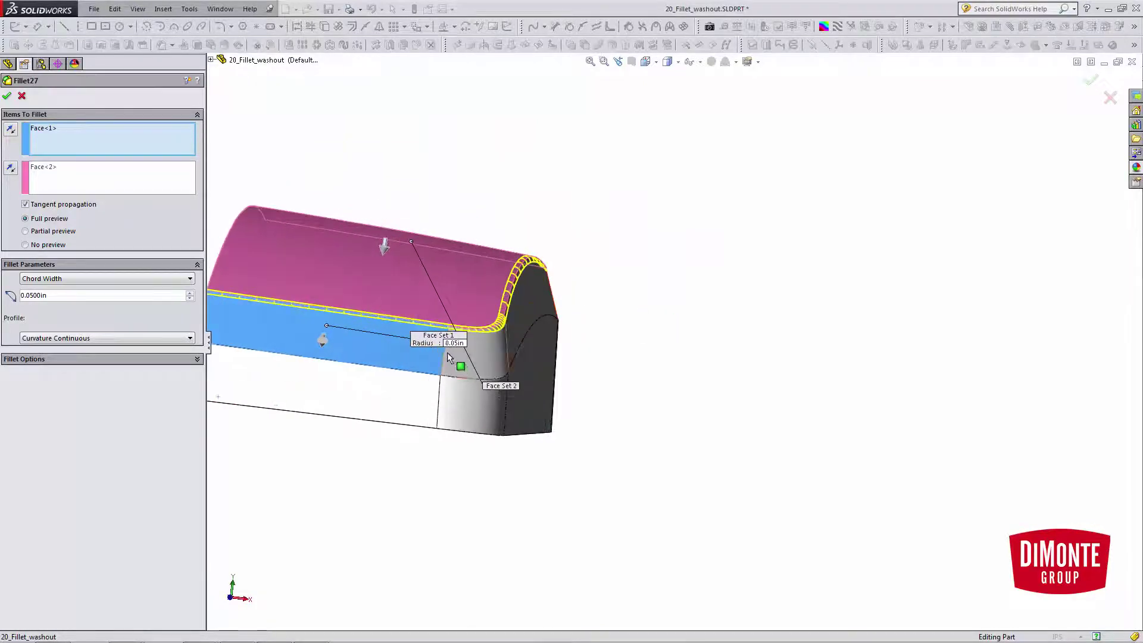
pyautogui.moveTo(449, 358); pyautogui.dragTo(388, 382, button='middle')
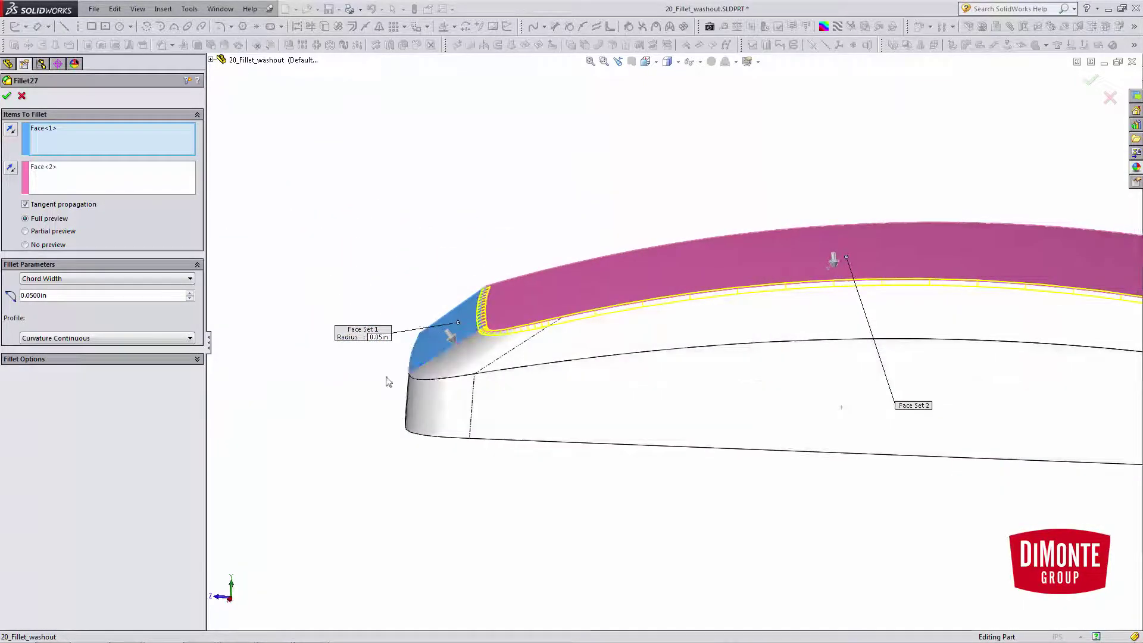
# Step: Try the Radial parameter on the face fillet, switch back to Chord Width, and discard the edit
pyautogui.click(67, 280)
pyautogui.click(64, 290)
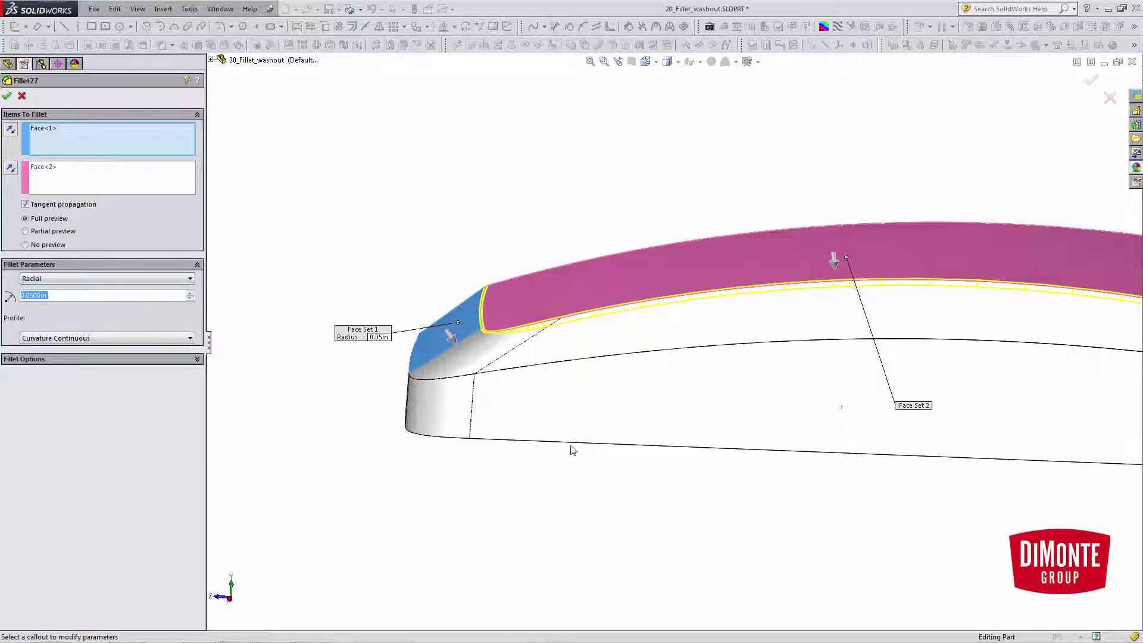
pyautogui.moveTo(572, 449); pyautogui.dragTo(688, 441, button='middle')
pyautogui.scroll(-3, 378, 269)
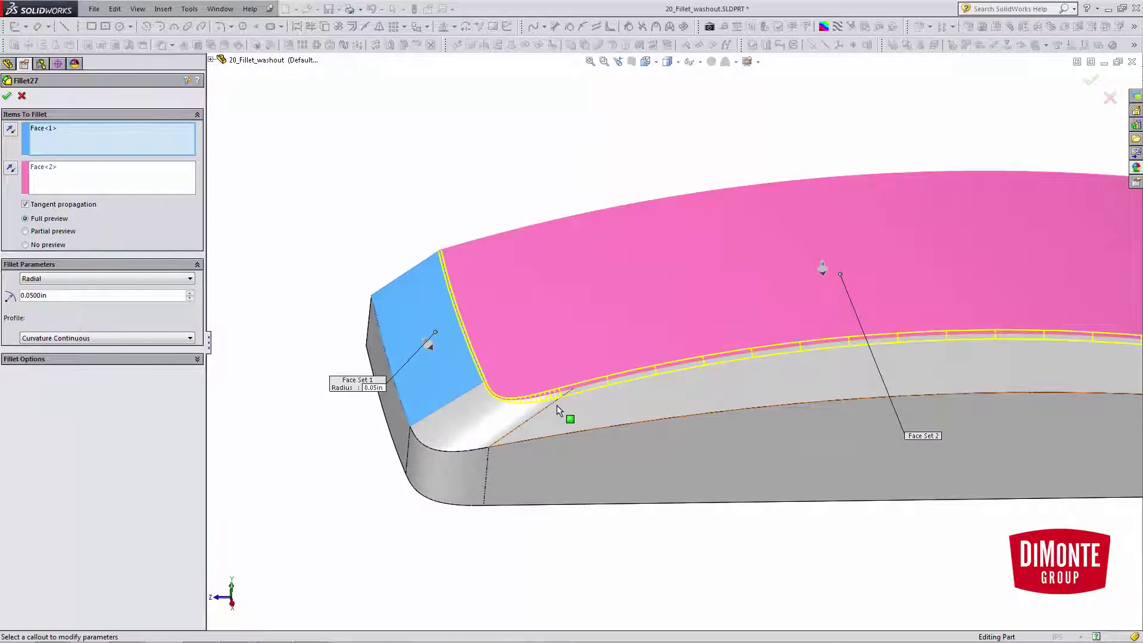
pyautogui.click(89, 280)
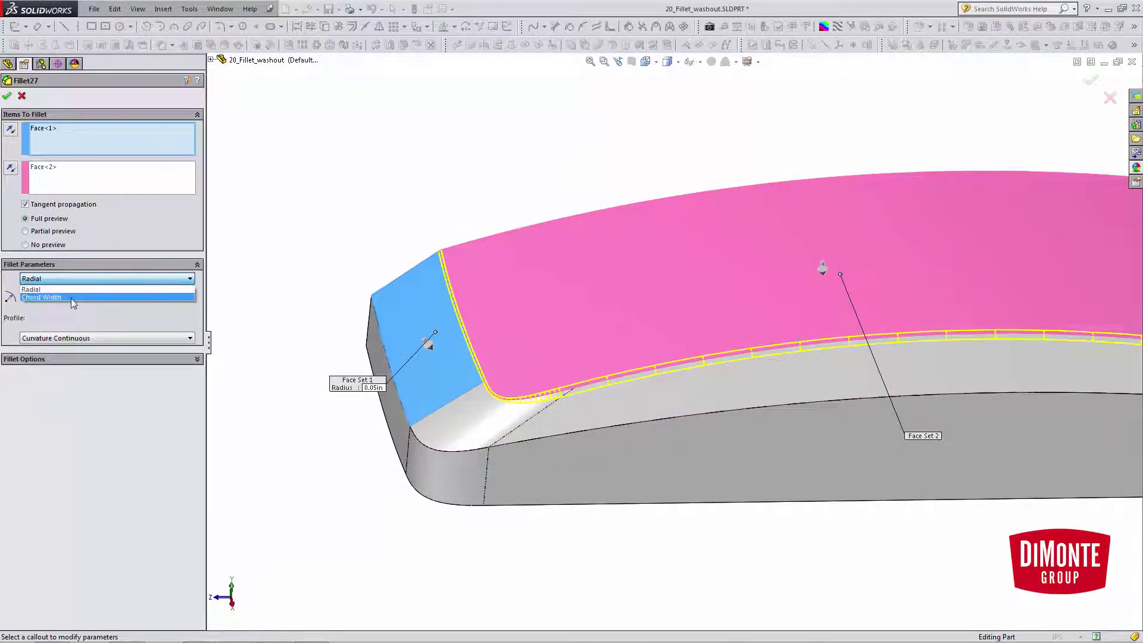
pyautogui.click(90, 296)
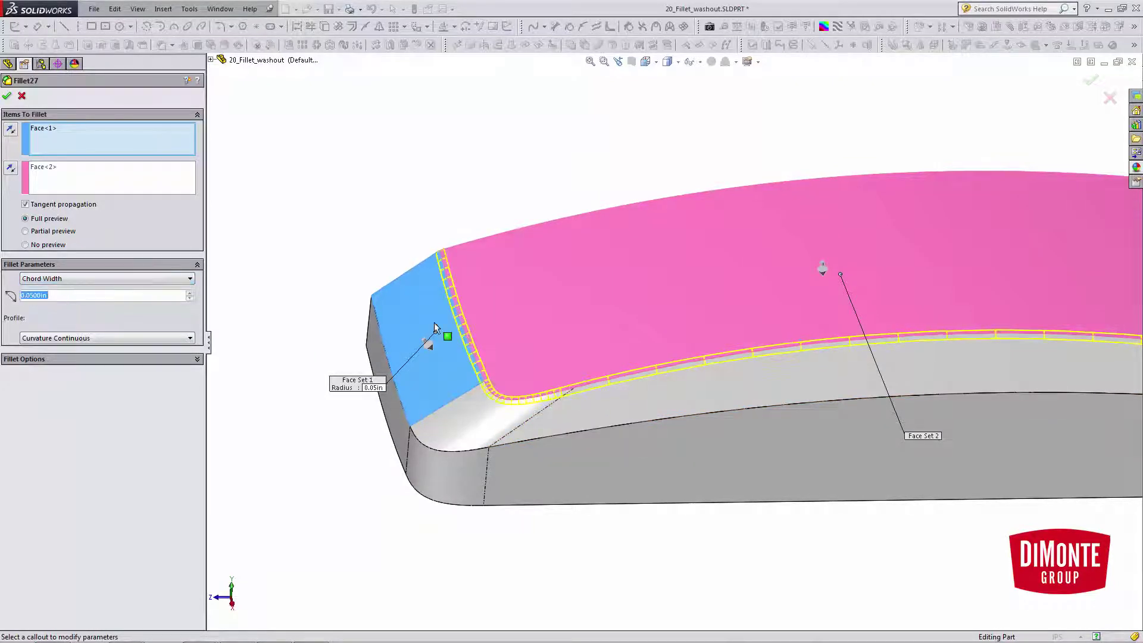
pyautogui.click(22, 96)
# Step: Roll the model history forward past Surface-Extend15 and Split Line19 to rebuild the rear corner's split
pyautogui.scroll(2, 712, 413)
pyautogui.moveTo(866, 413); pyautogui.dragTo(836, 398, button='middle')
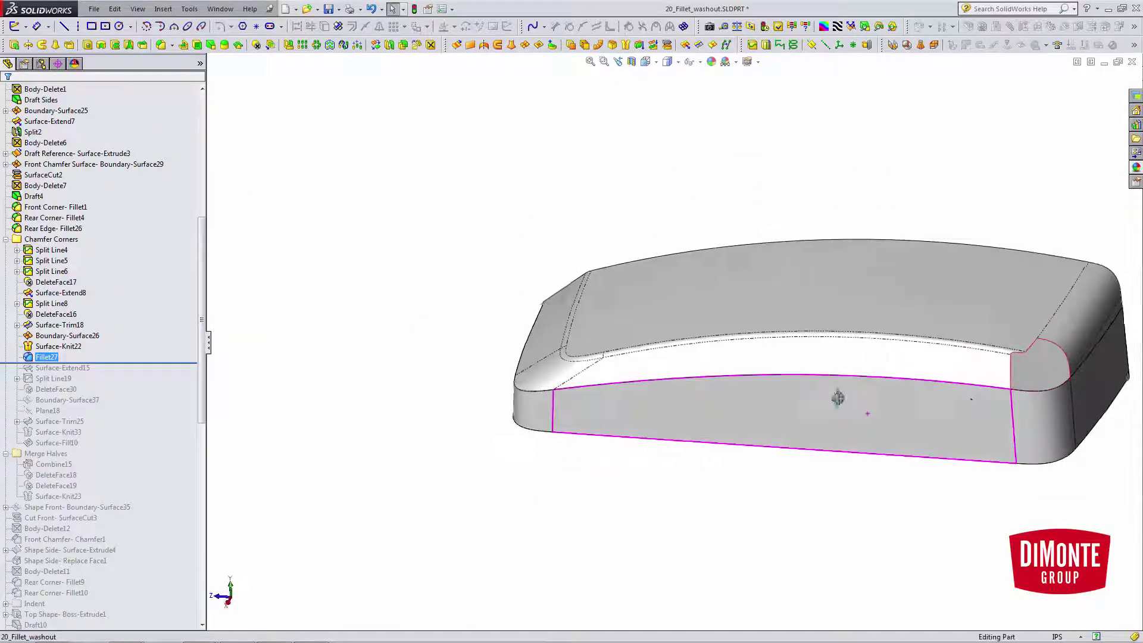
pyautogui.scroll(-3, 980, 338)
pyautogui.scroll(-3, 980, 338)
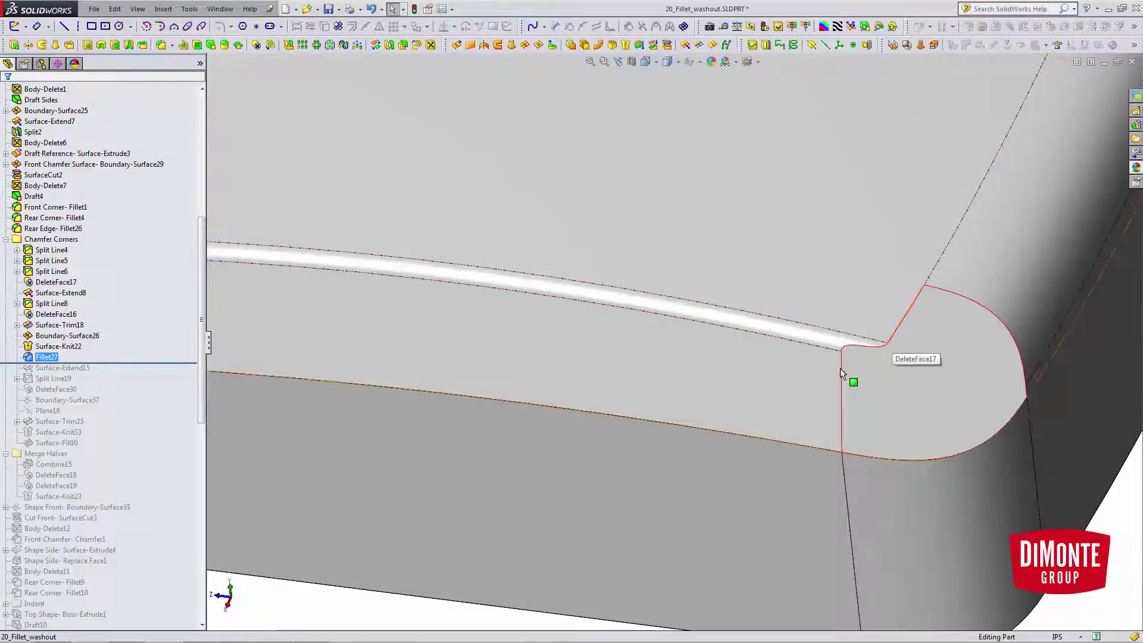
pyautogui.scroll(2, 573, 351)
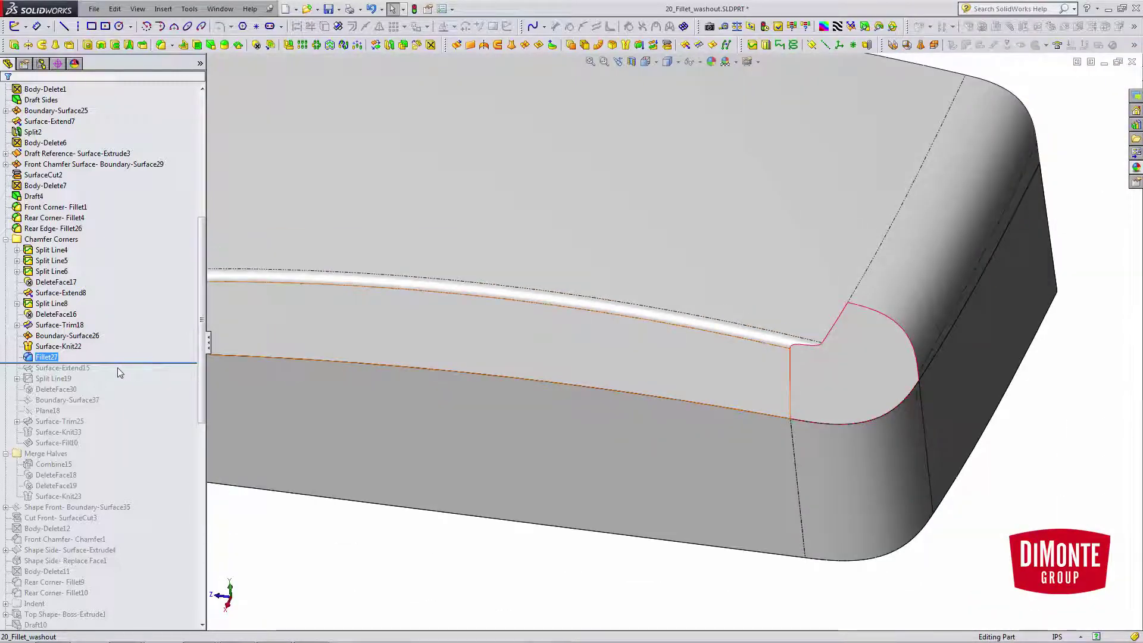
pyautogui.moveTo(117, 362); pyautogui.dragTo(119, 369)
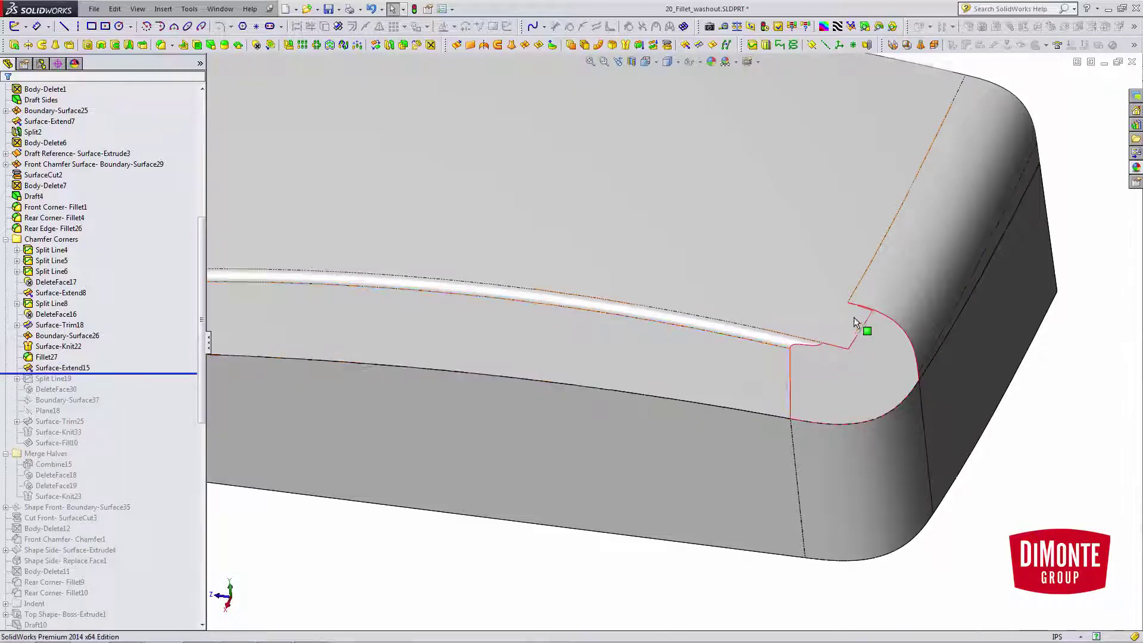
pyautogui.scroll(-5, 863, 327)
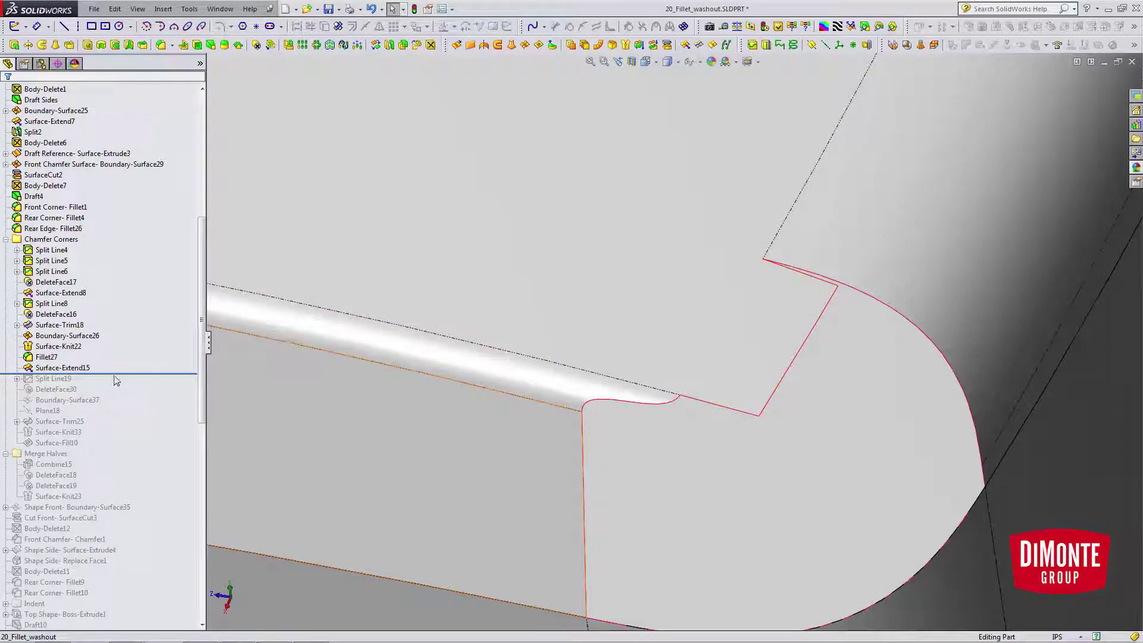
pyautogui.moveTo(116, 374); pyautogui.dragTo(113, 385)
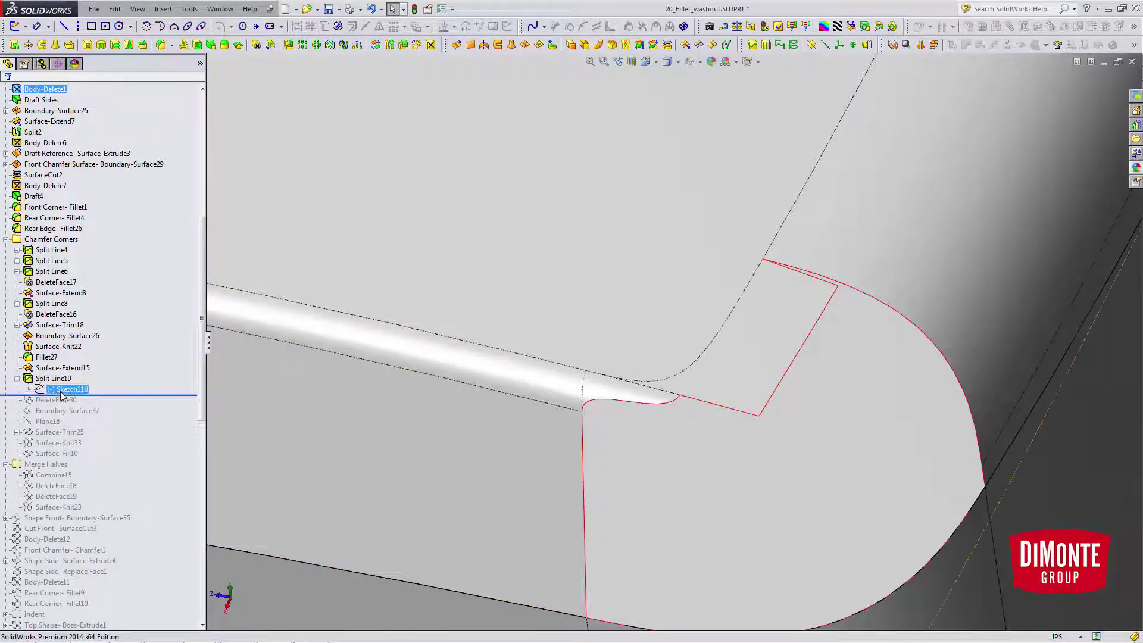
# Step: Open Sketch110 under Split Line19 for editing and view its corner curve from the Top orientation
pyautogui.click(61, 393)
pyautogui.click(68, 357)
pyautogui.press('space')
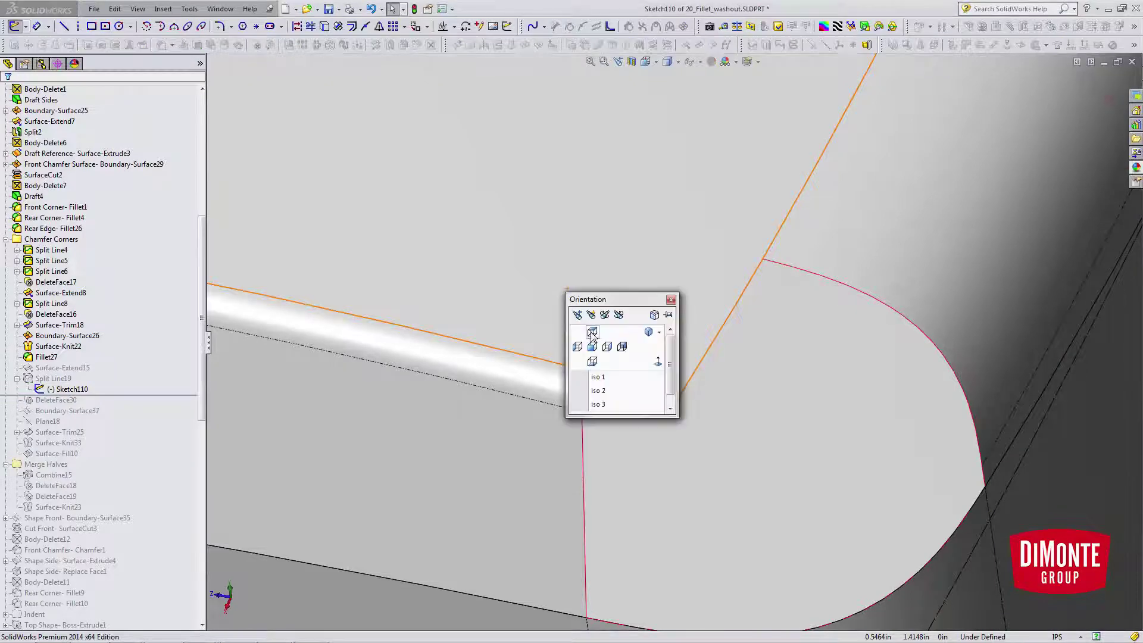
pyautogui.click(593, 332)
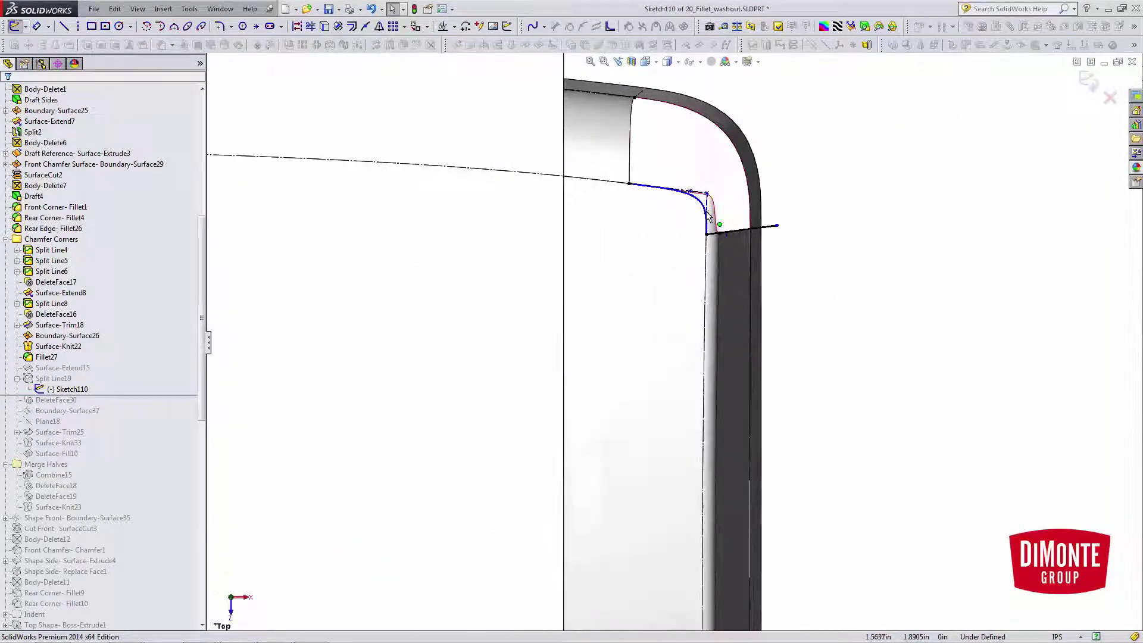
pyautogui.scroll(-5, 708, 217)
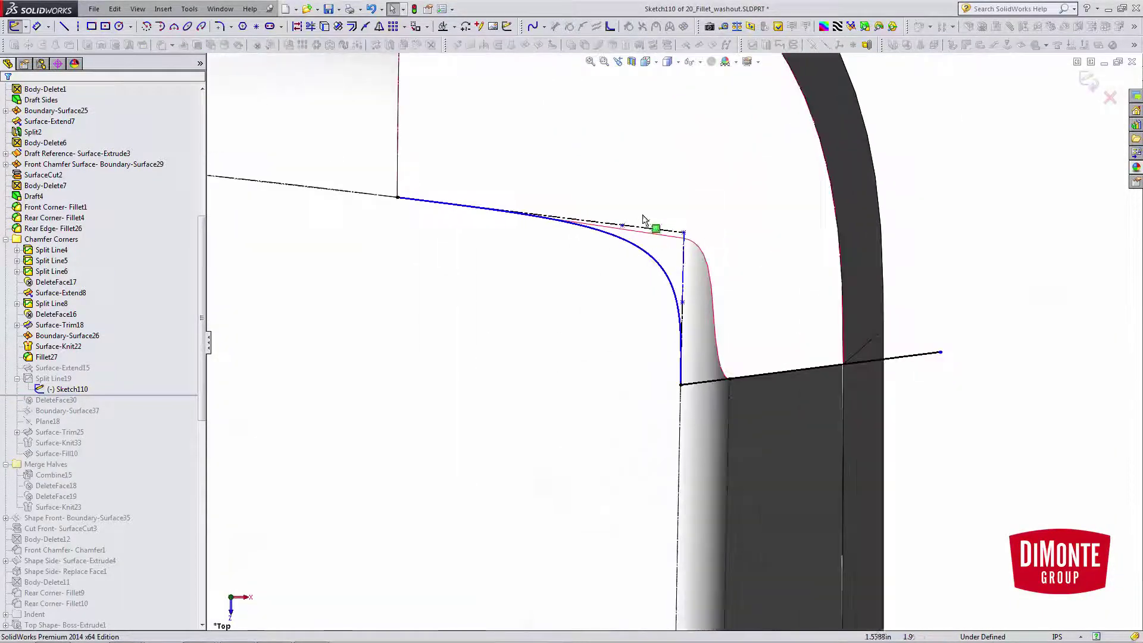
# Step: Examine the corner curve against the adjacent edges and top surface, and exit Sketch110 without saving changes
pyautogui.click(374, 196)
pyautogui.click(657, 170)
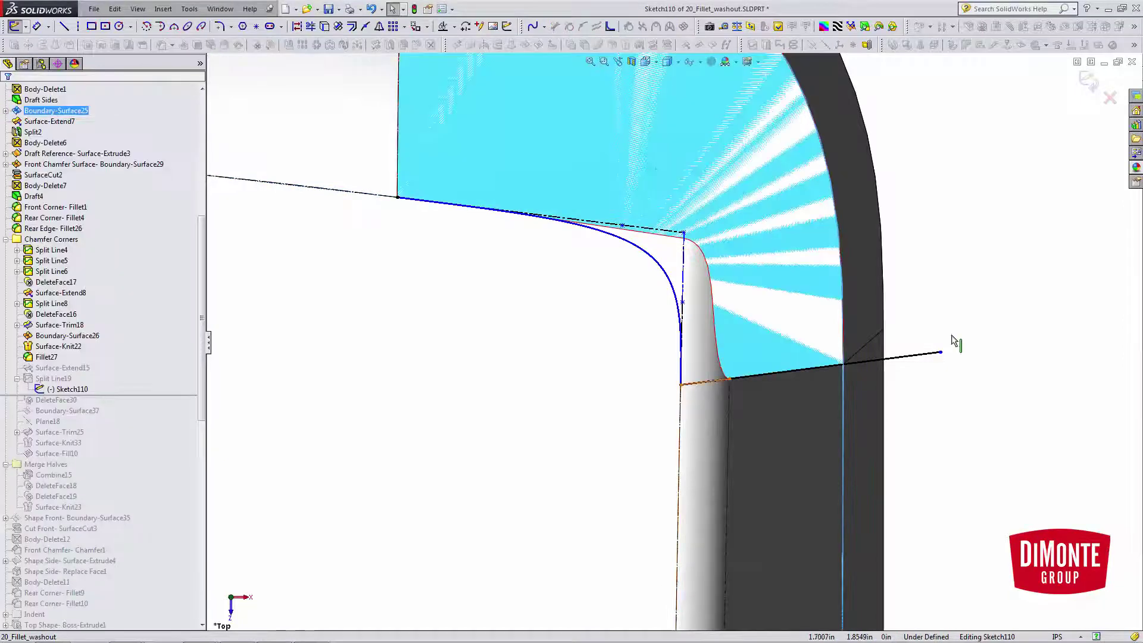
pyautogui.click(952, 341)
pyautogui.scroll(2, 712, 347)
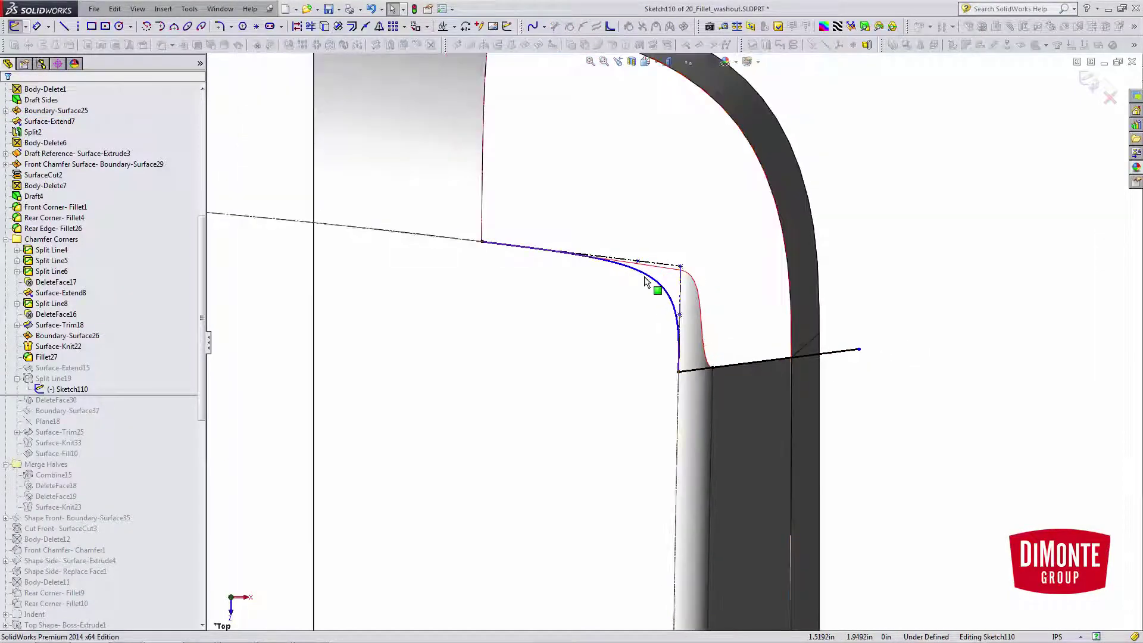
pyautogui.click(647, 281)
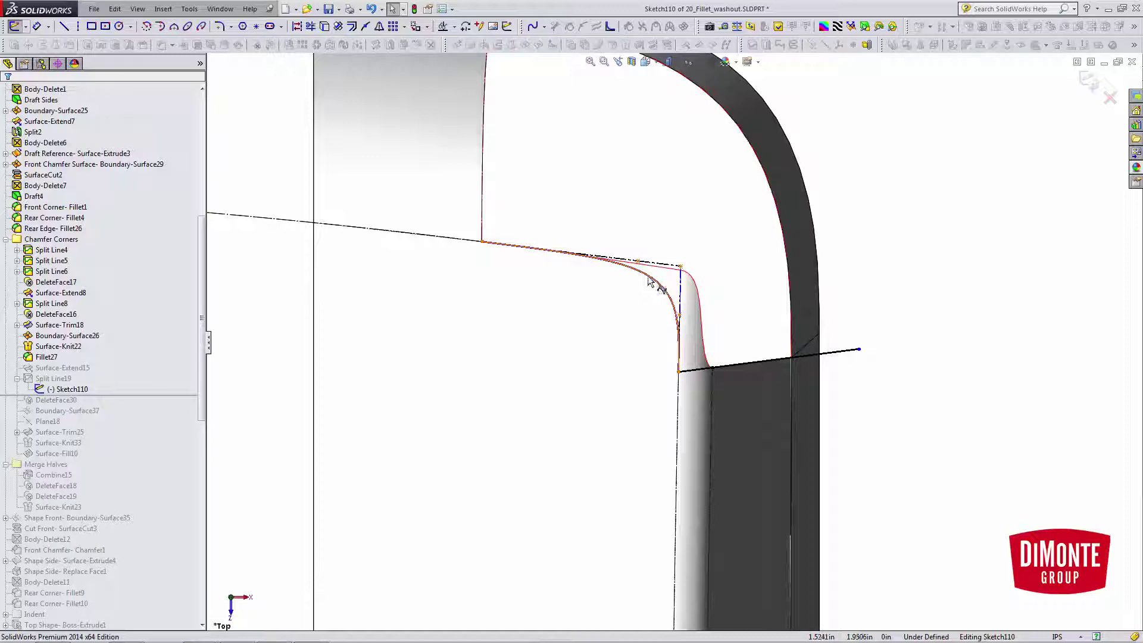
pyautogui.scroll(2, 696, 345)
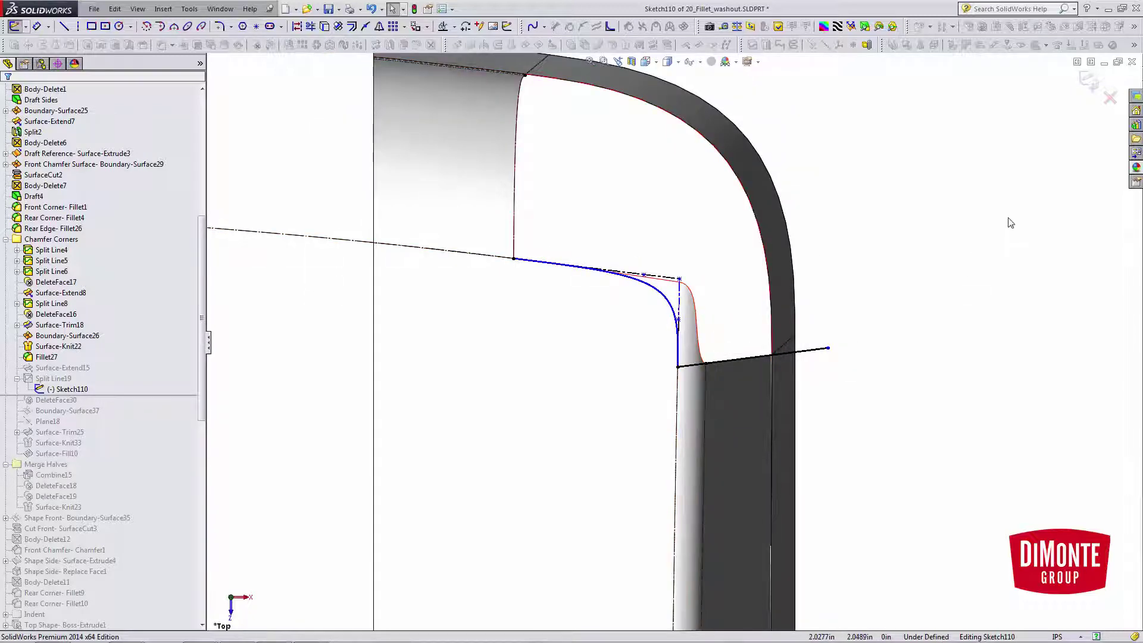
pyautogui.scroll(-2, 773, 357)
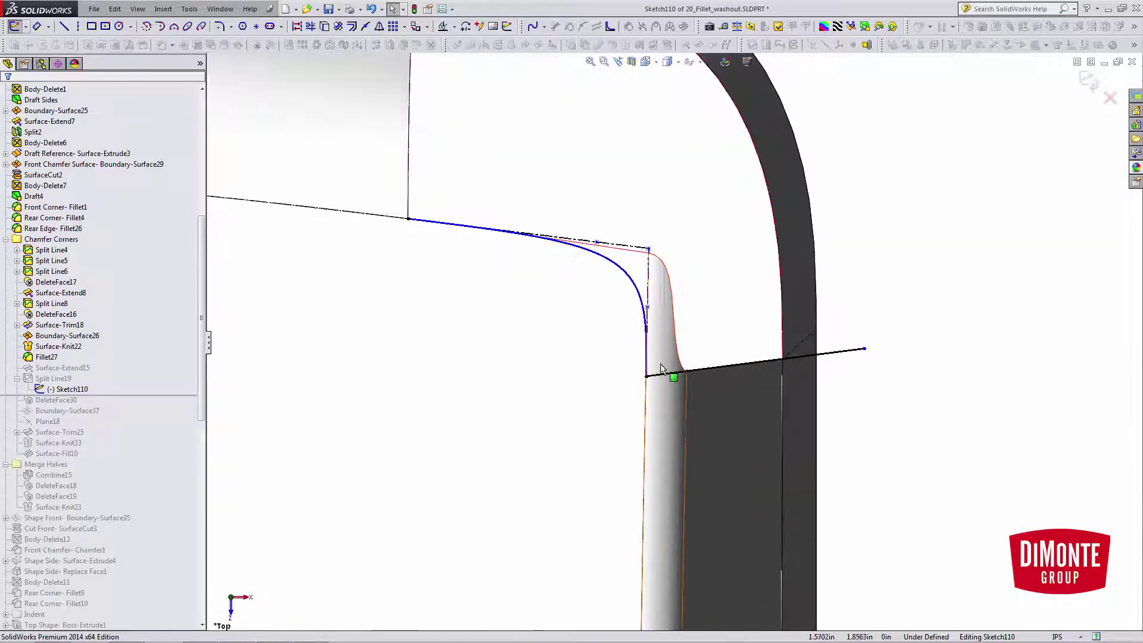
pyautogui.click(1110, 98)
# Step: Roll the model history forward past DeleteFace30 and Boundary-Surface37 to rebuild the corner's washout patch
pyautogui.moveTo(621, 357)
pyautogui.mouseDown(button='middle')
pyautogui.moveTo(642, 174)
pyautogui.moveTo(538, 210)
pyautogui.moveTo(670, 325)
pyautogui.mouseUp(button='middle')
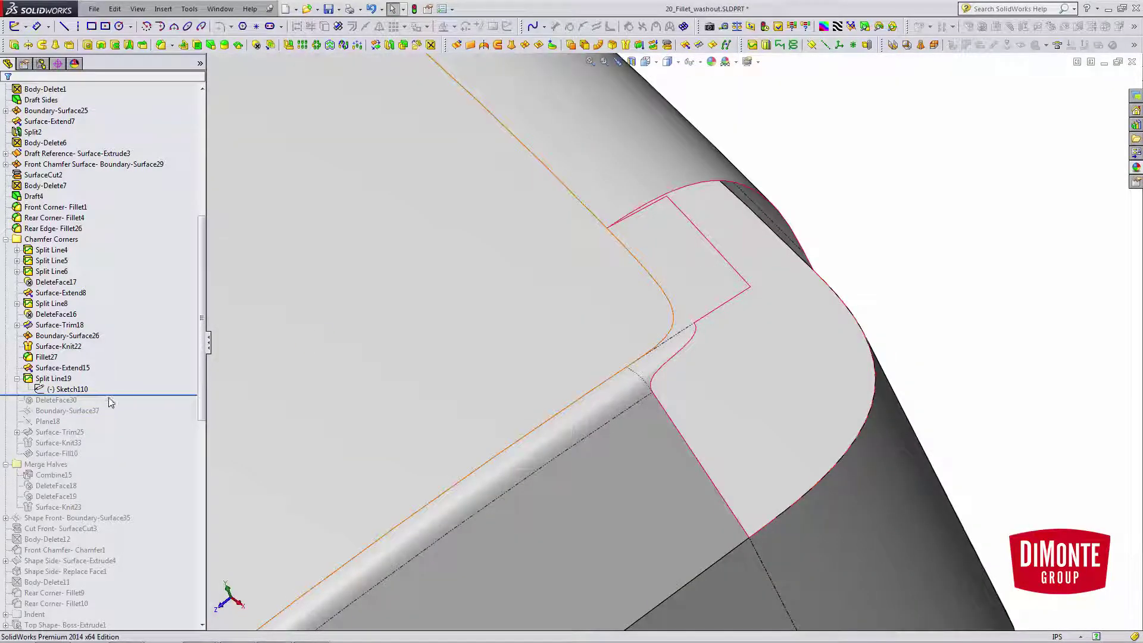
pyautogui.moveTo(115, 395); pyautogui.dragTo(115, 406)
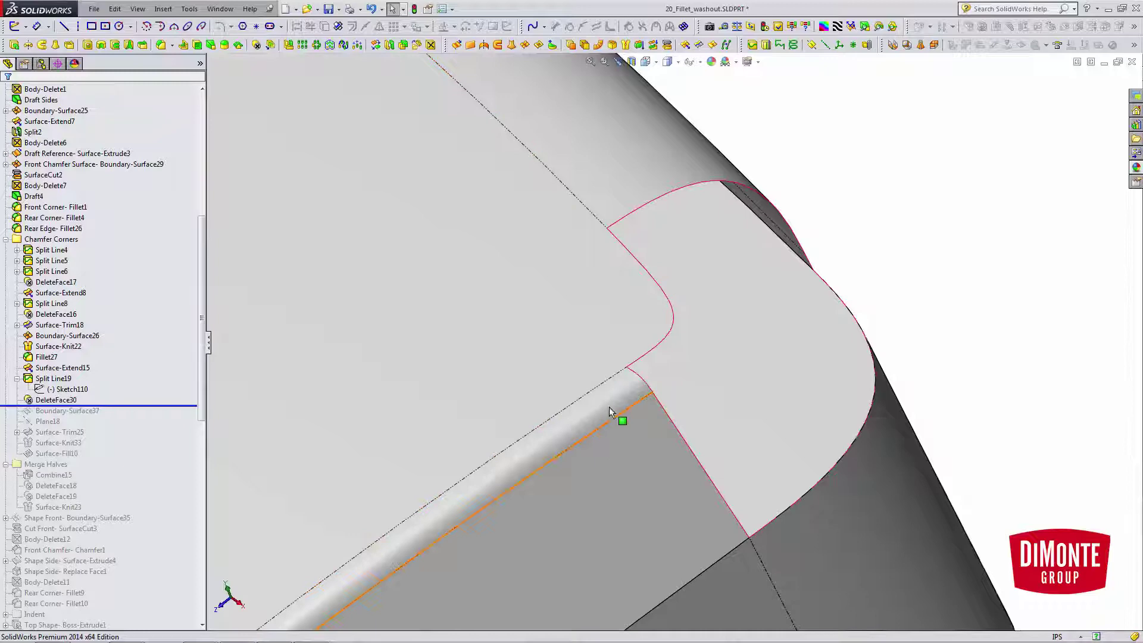
pyautogui.moveTo(624, 433); pyautogui.dragTo(605, 472, button='middle')
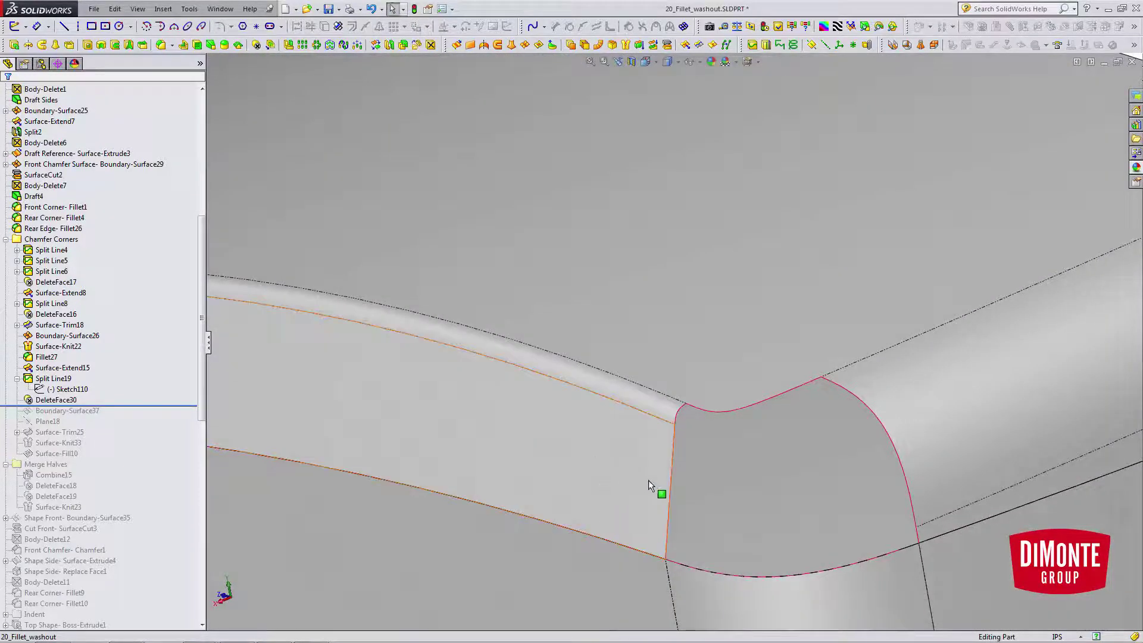
pyautogui.scroll(1, 670, 442)
pyautogui.moveTo(852, 469); pyautogui.dragTo(727, 457, button='middle')
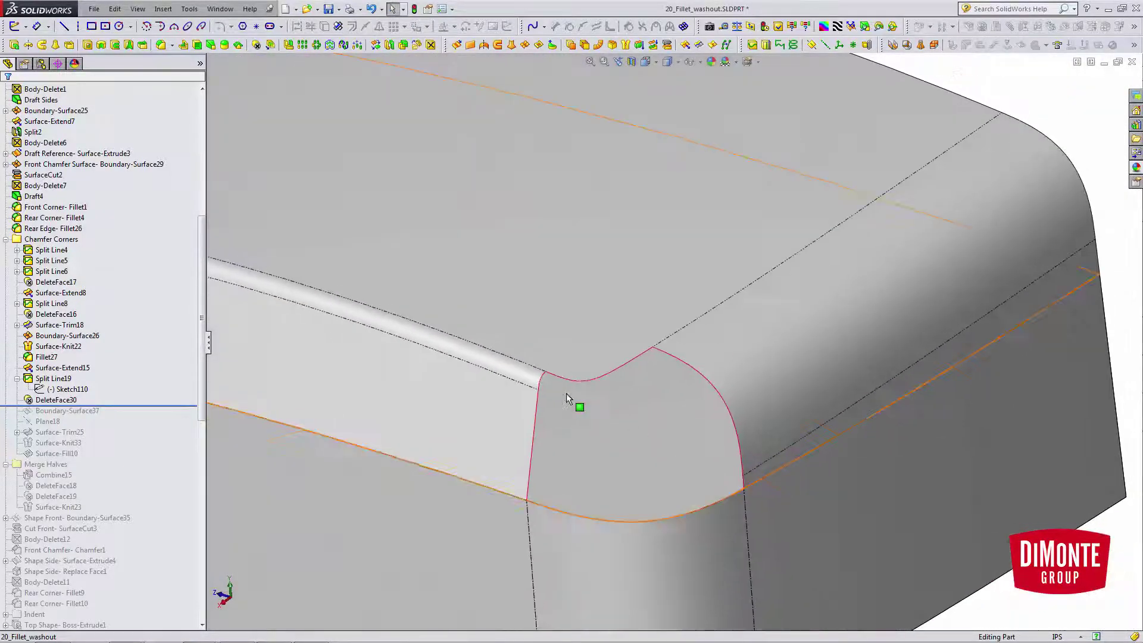
pyautogui.moveTo(115, 407); pyautogui.dragTo(115, 416)
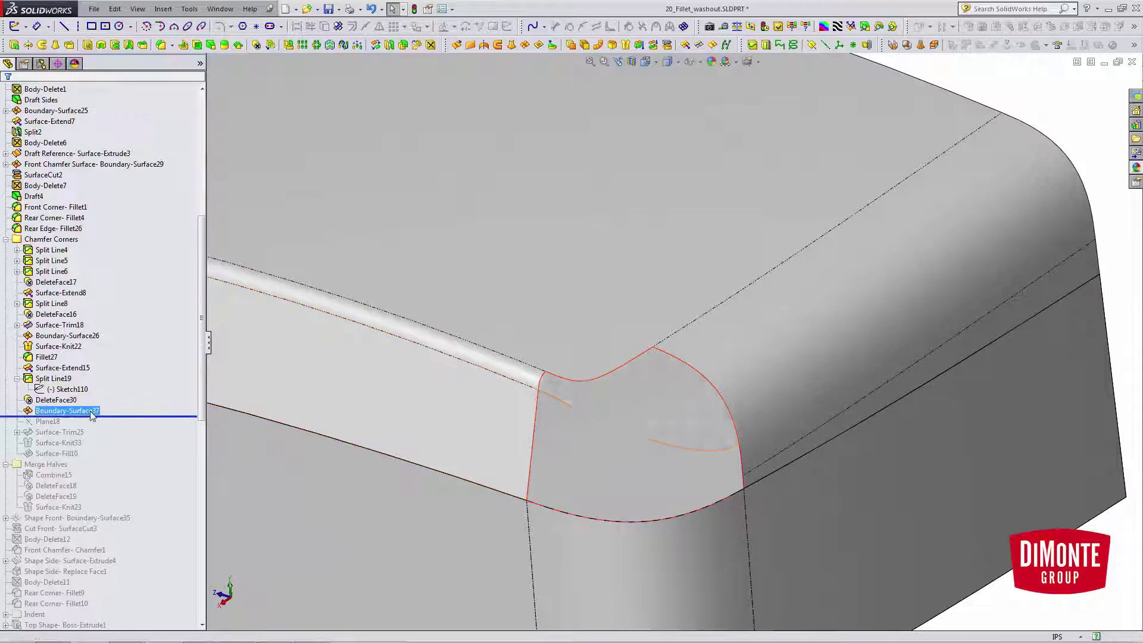
# Step: Open Boundary-Surface37 for editing and set its preview mesh density to 4
pyautogui.click(90, 411)
pyautogui.click(127, 383)
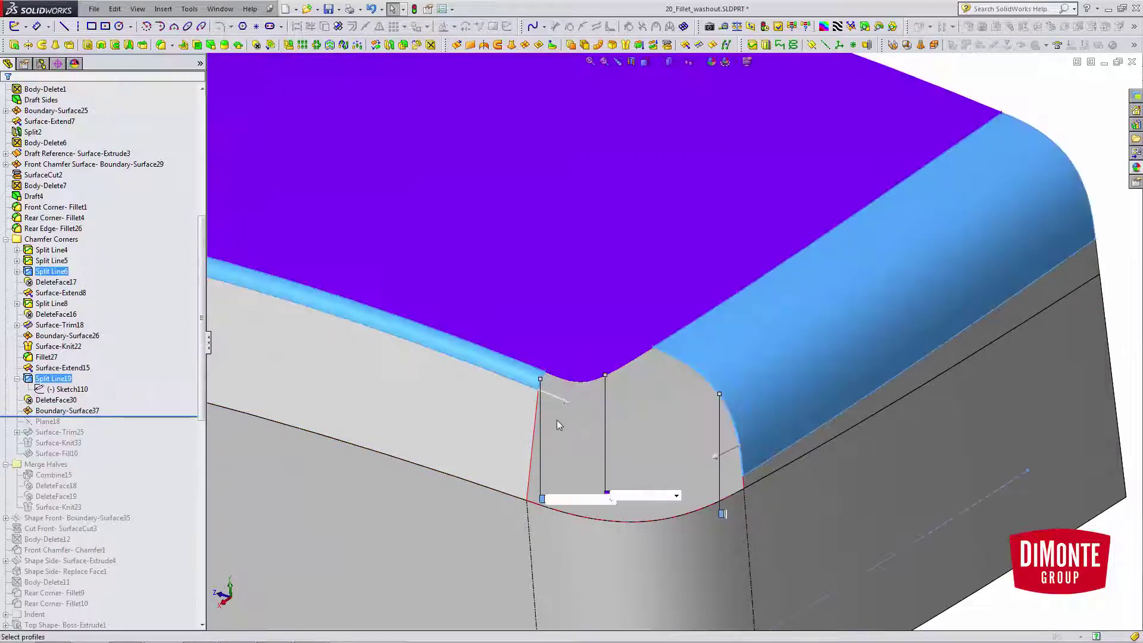
pyautogui.scroll(-2, 743, 437)
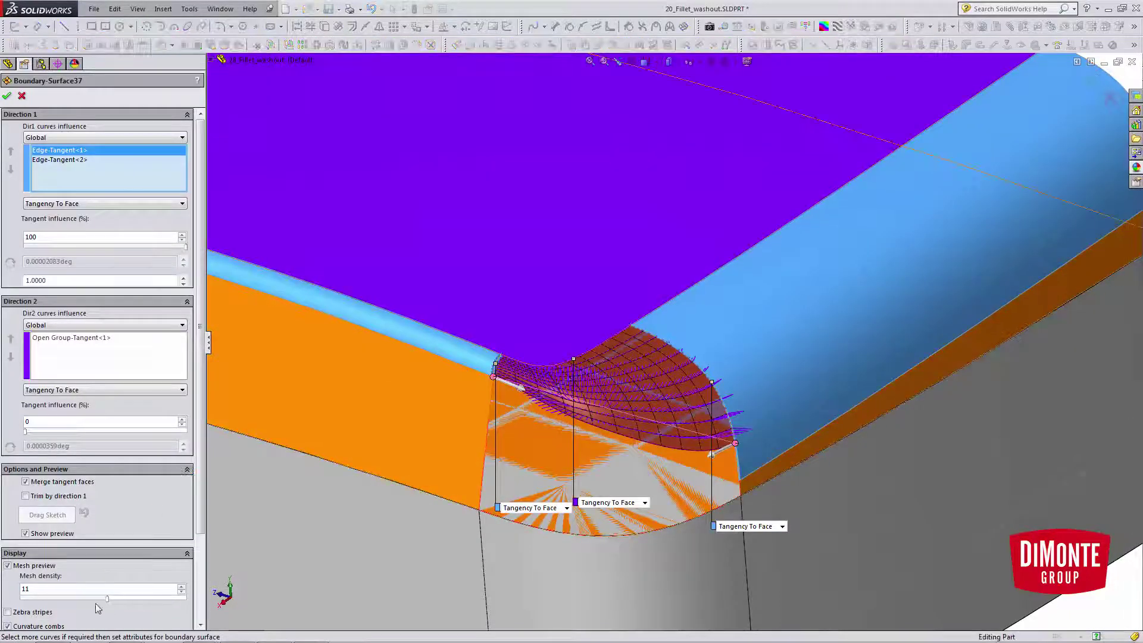
pyautogui.moveTo(106, 598); pyautogui.dragTo(49, 598)
pyautogui.scroll(-4, 562, 424)
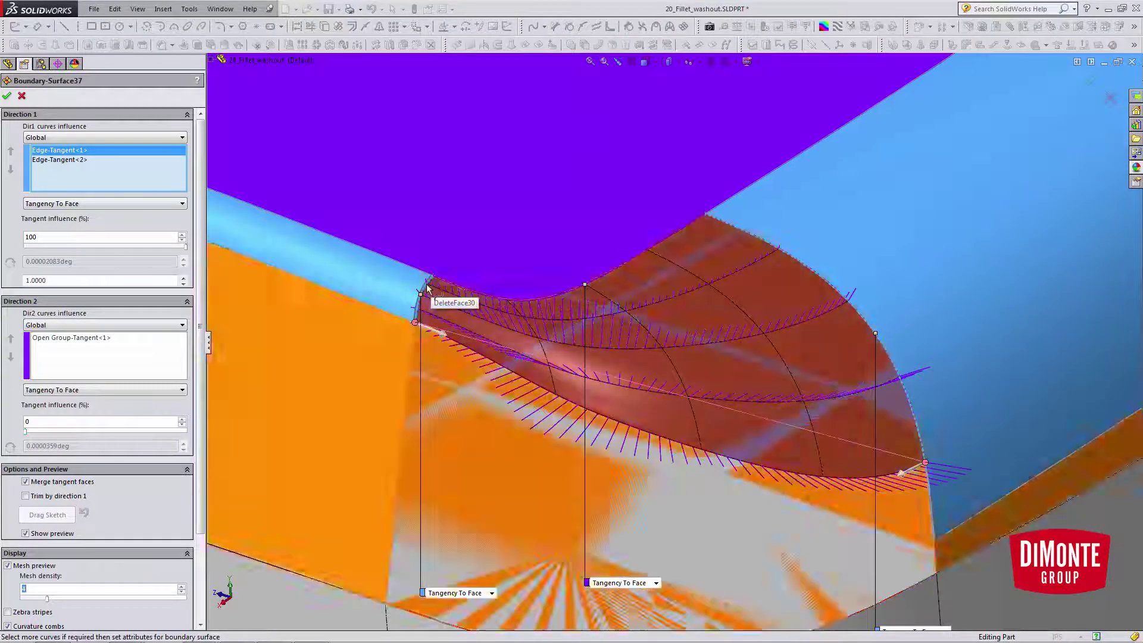
pyautogui.scroll(2, 672, 348)
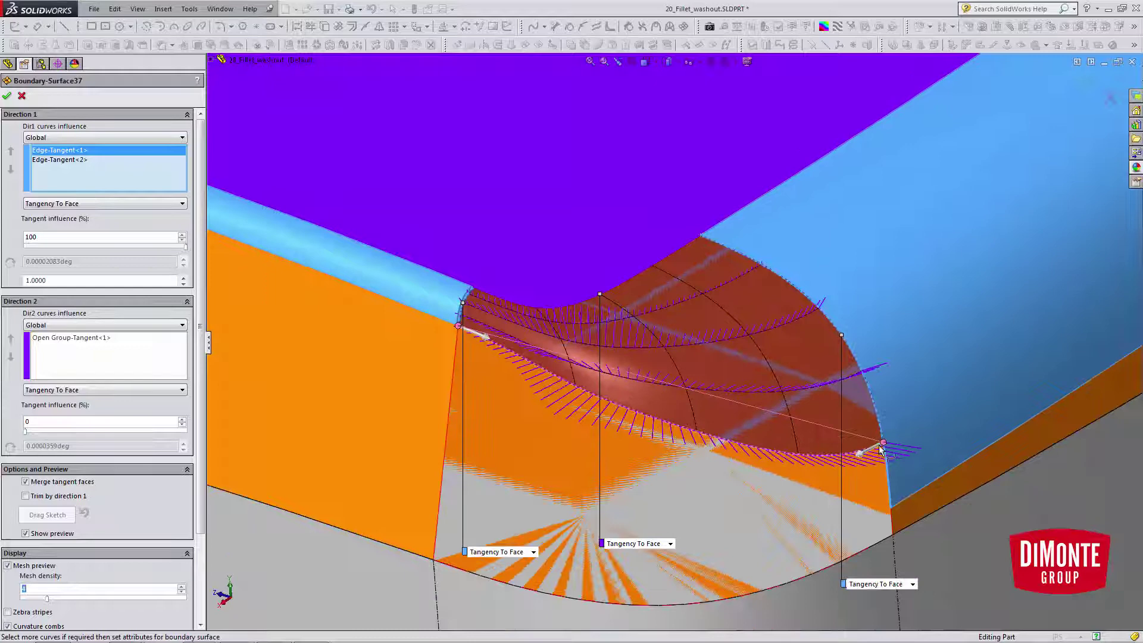
# Step: Try extending the boundary surface's end along the wide fillet's edge down to the lower vertex, and move it back up
pyautogui.moveTo(883, 445); pyautogui.dragTo(891, 508)
pyautogui.moveTo(883, 452); pyautogui.dragTo(882, 449)
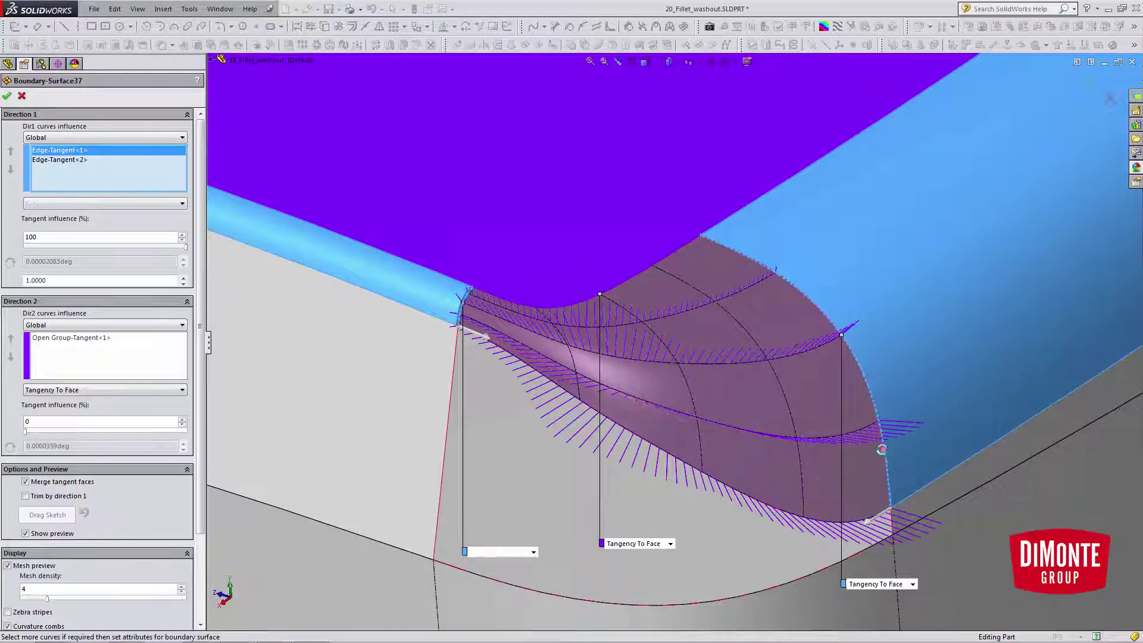
pyautogui.moveTo(642, 399); pyautogui.dragTo(590, 379, button='middle')
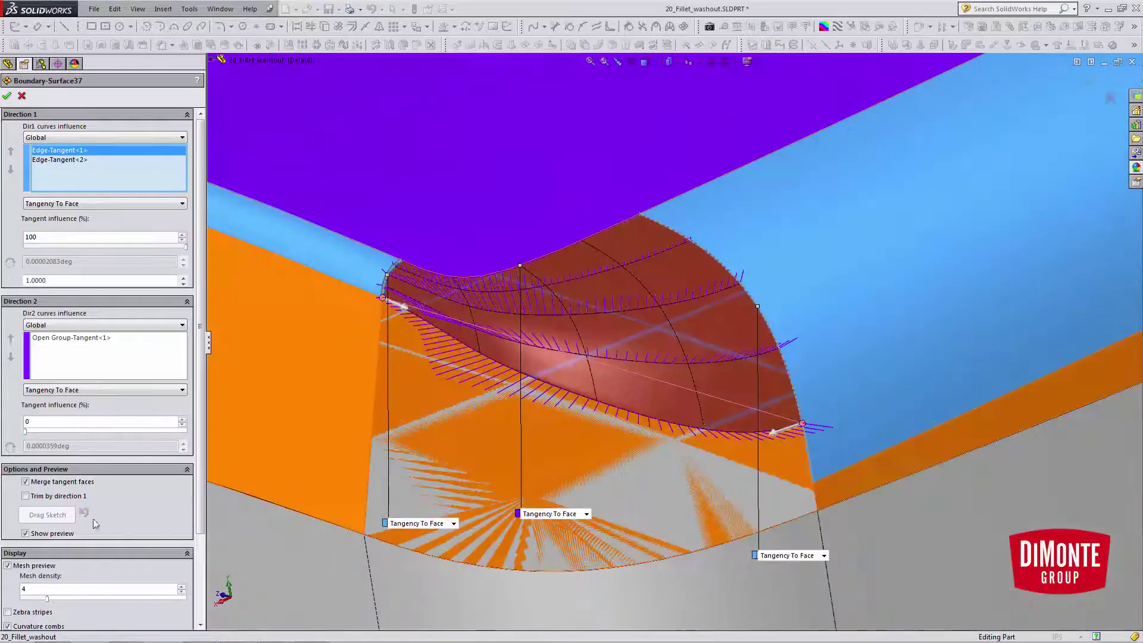
# Step: Show the Direction 1 curvature combs, examine the patch's curvature at the corner, and exit Boundary-Surface37 without saving changes
pyautogui.scroll(-3, 34, 587)
pyautogui.click(23, 533)
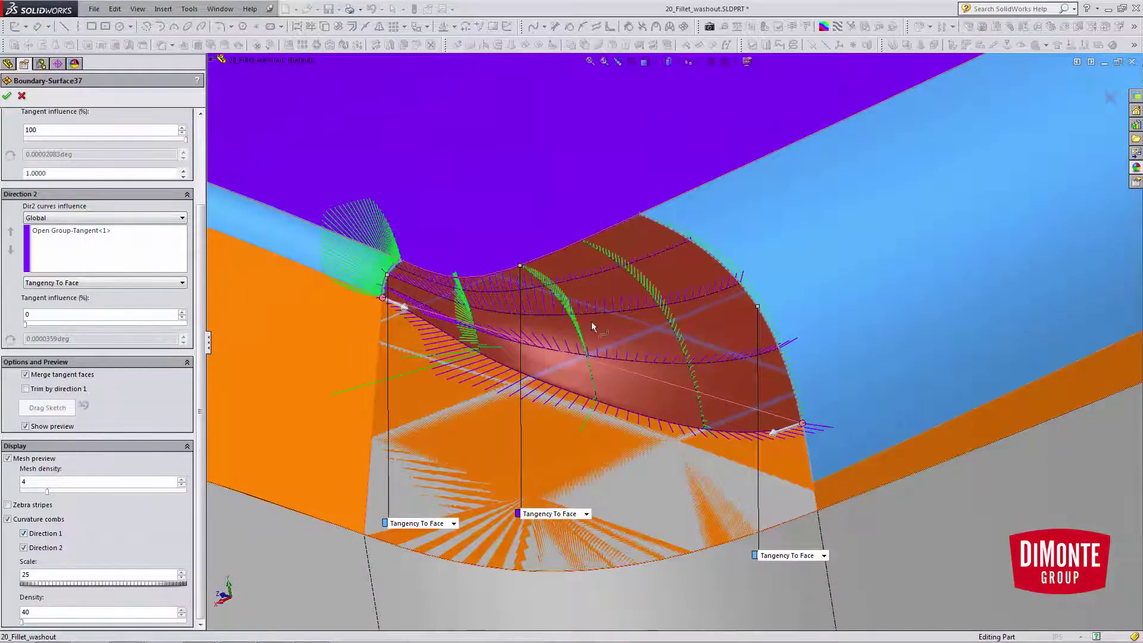
pyautogui.scroll(-1, 512, 345)
pyautogui.moveTo(512, 345); pyautogui.dragTo(456, 311, button='middle')
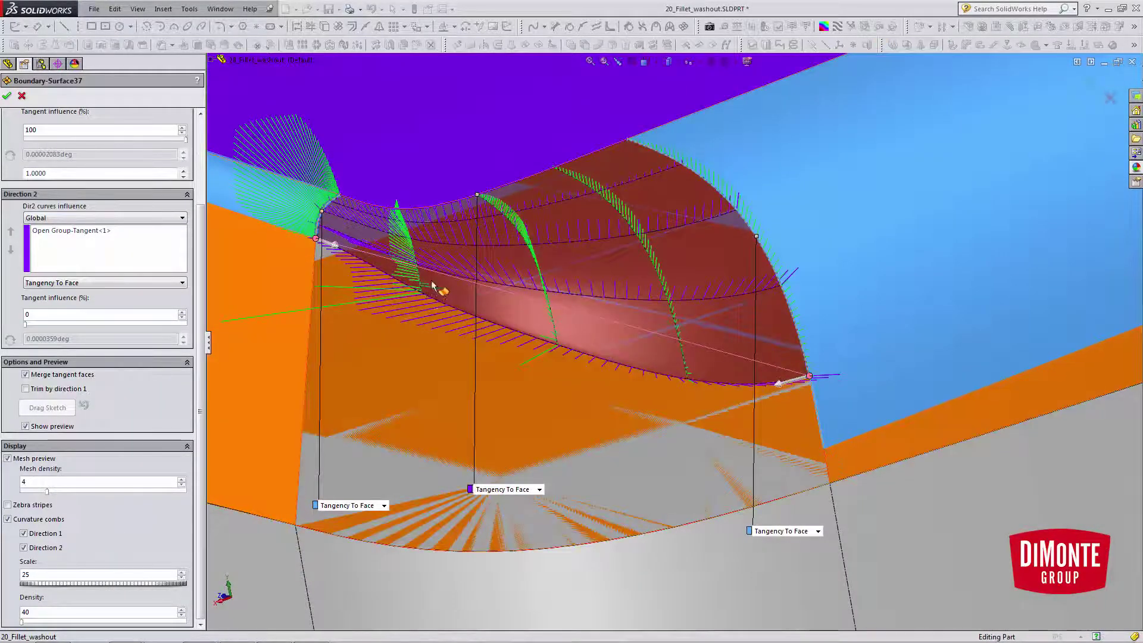
pyautogui.scroll(-2, 432, 287)
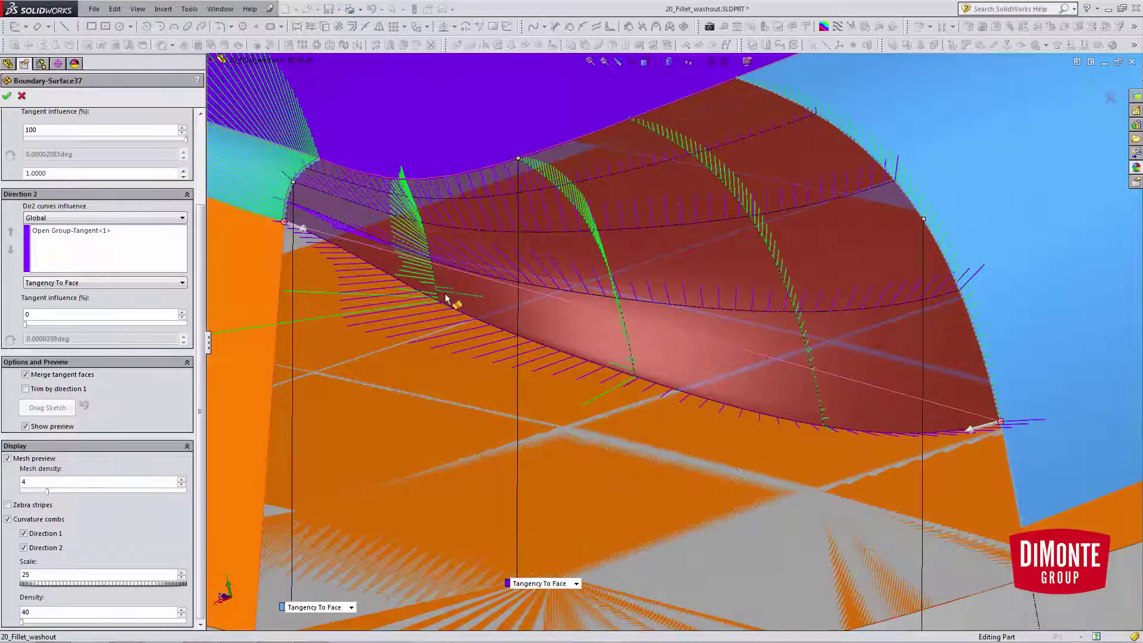
pyautogui.scroll(2, 442, 303)
pyautogui.moveTo(721, 330); pyautogui.dragTo(728, 336, button='middle')
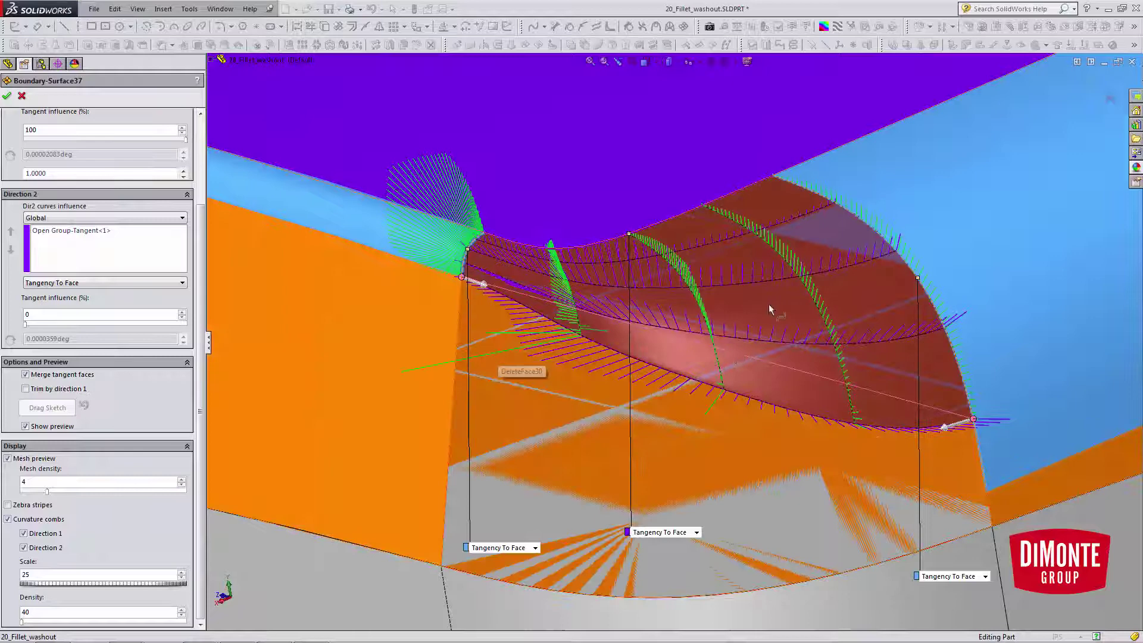
pyautogui.click(22, 95)
pyautogui.scroll(2, 680, 368)
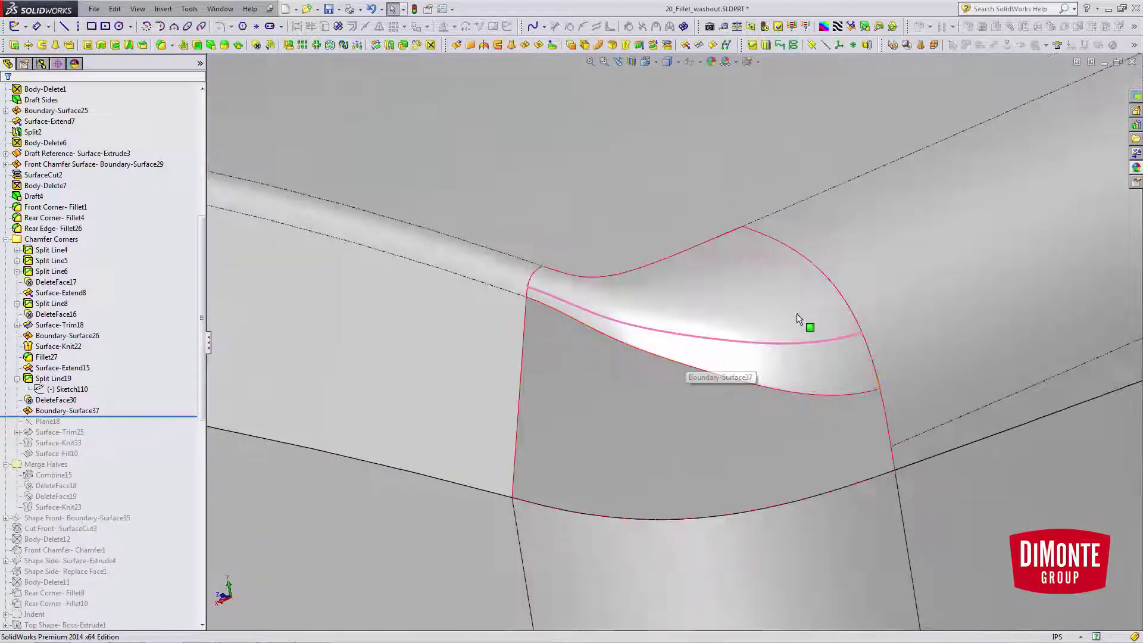
# Step: Roll the model history back to before Boundary-Surface37 to reopen the gap at the rear corner
pyautogui.moveTo(796, 313); pyautogui.dragTo(798, 334, button='middle')
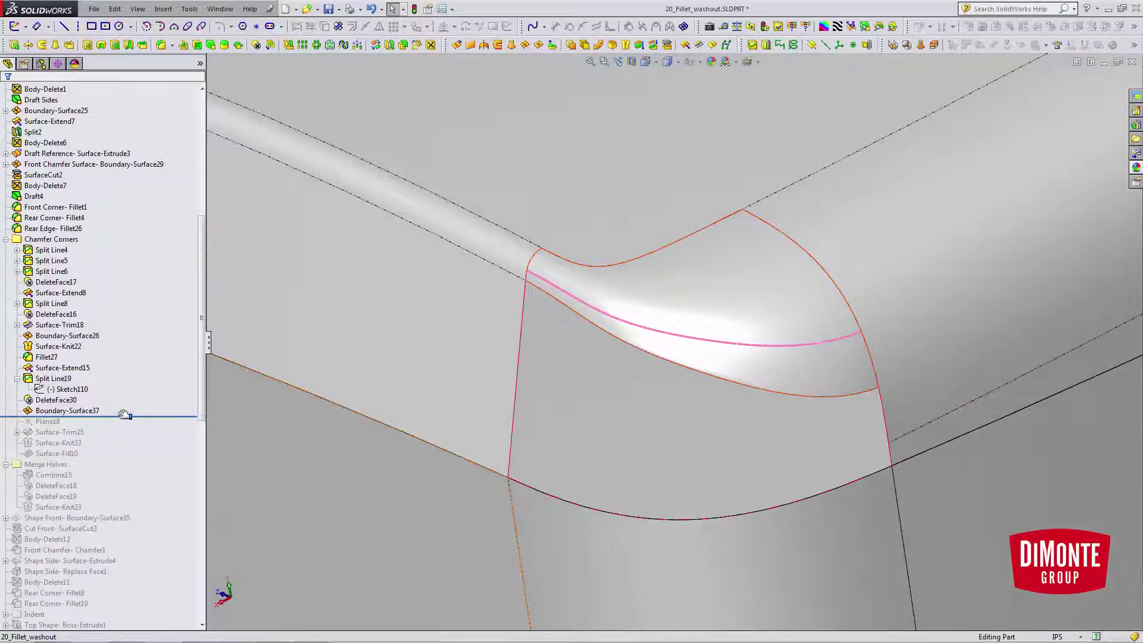
pyautogui.scroll(2, 728, 409)
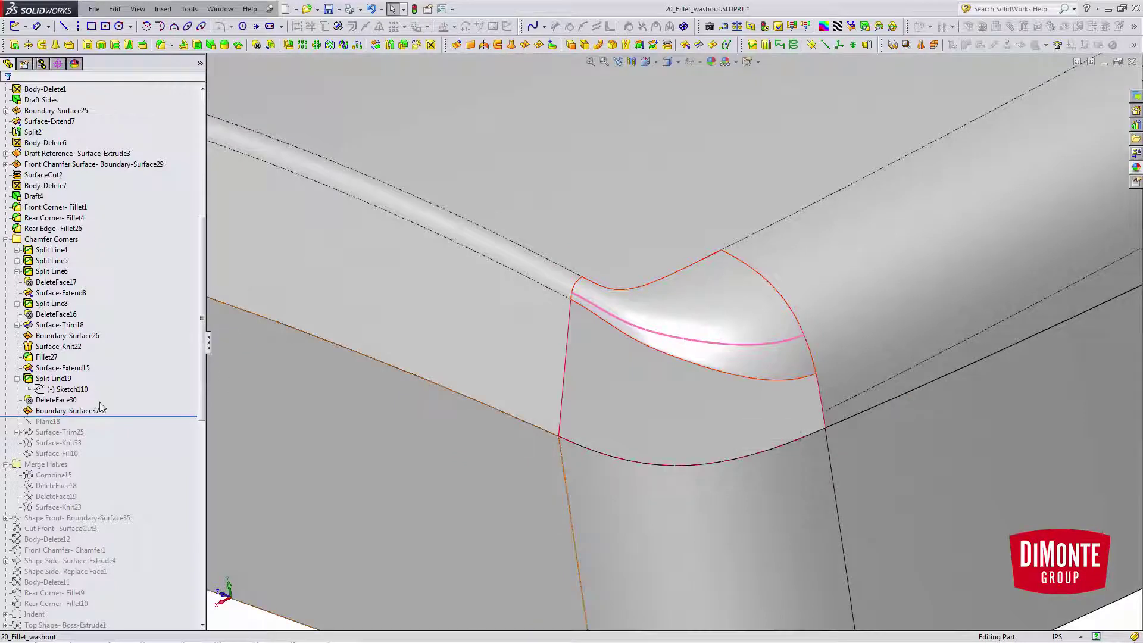
pyautogui.moveTo(114, 416); pyautogui.dragTo(114, 405)
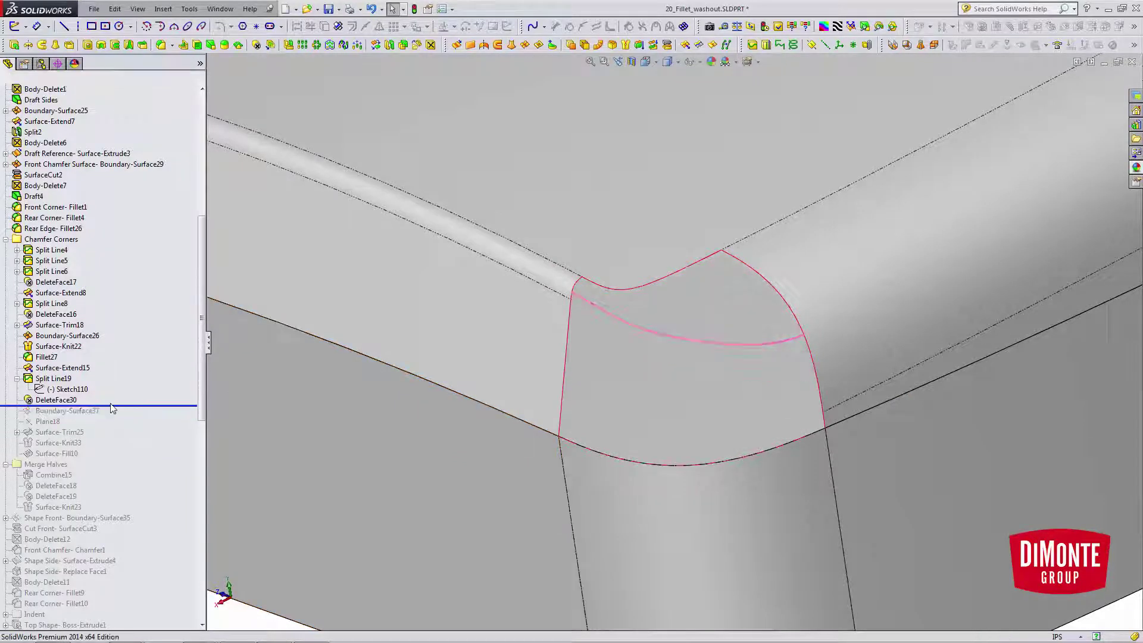
# Step: Start a filled surface with the full open loop of edges around the corner gap as its patch boundary
pyautogui.click(551, 48)
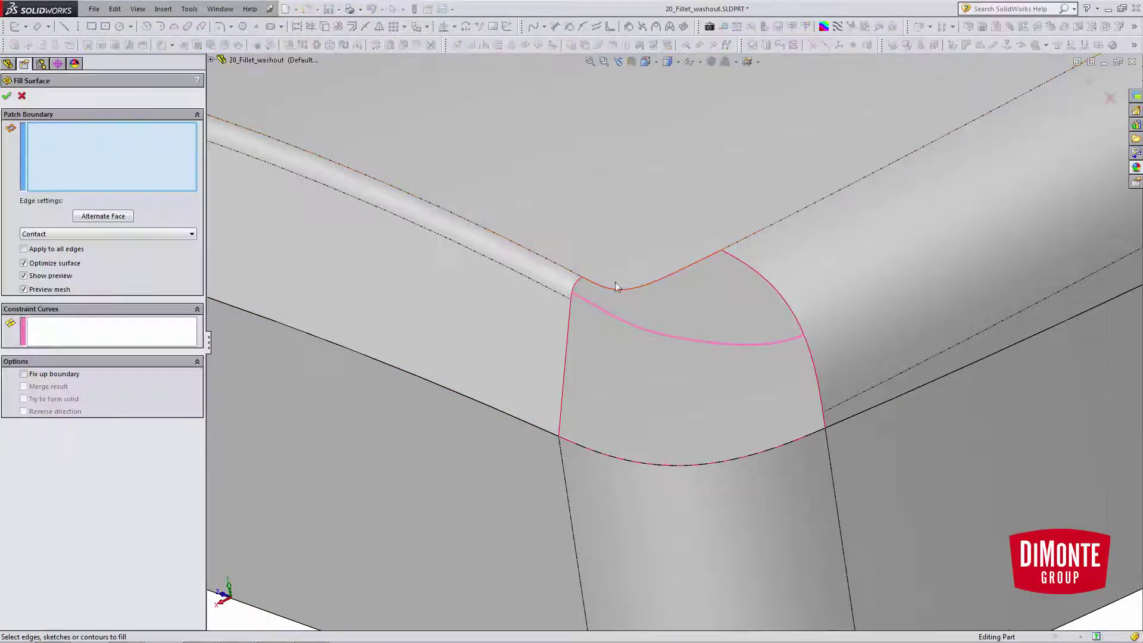
pyautogui.rightClick(569, 321)
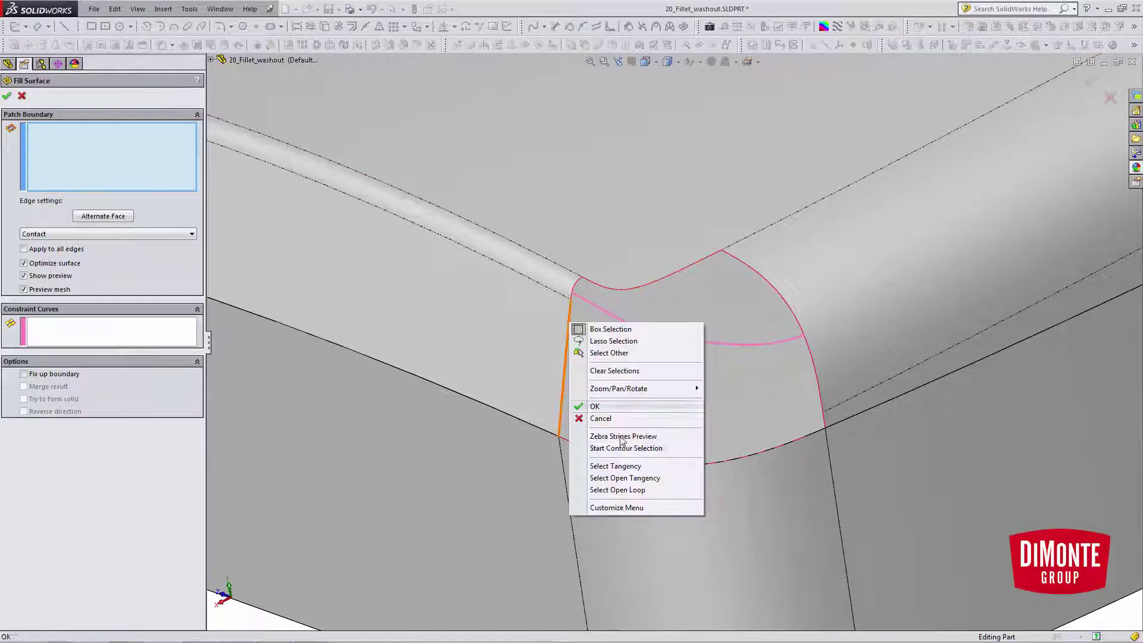
pyautogui.click(620, 488)
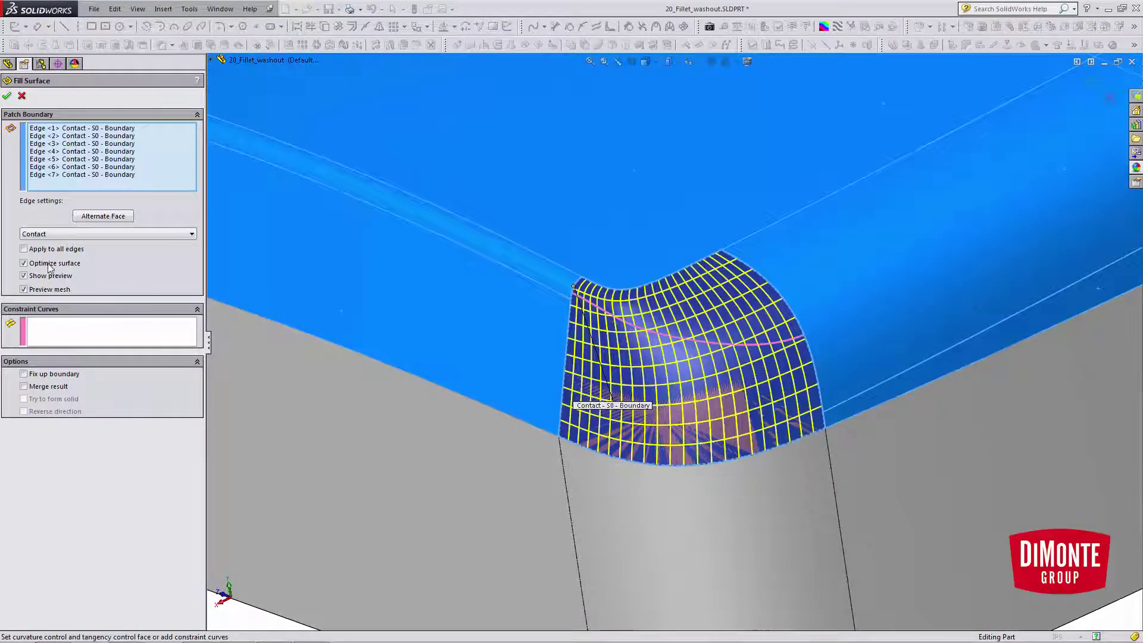
# Step: Disable surface optimization, set all patch boundary edges except Edge 2 to Tangent, and create the filled surface
pyautogui.click(93, 129)
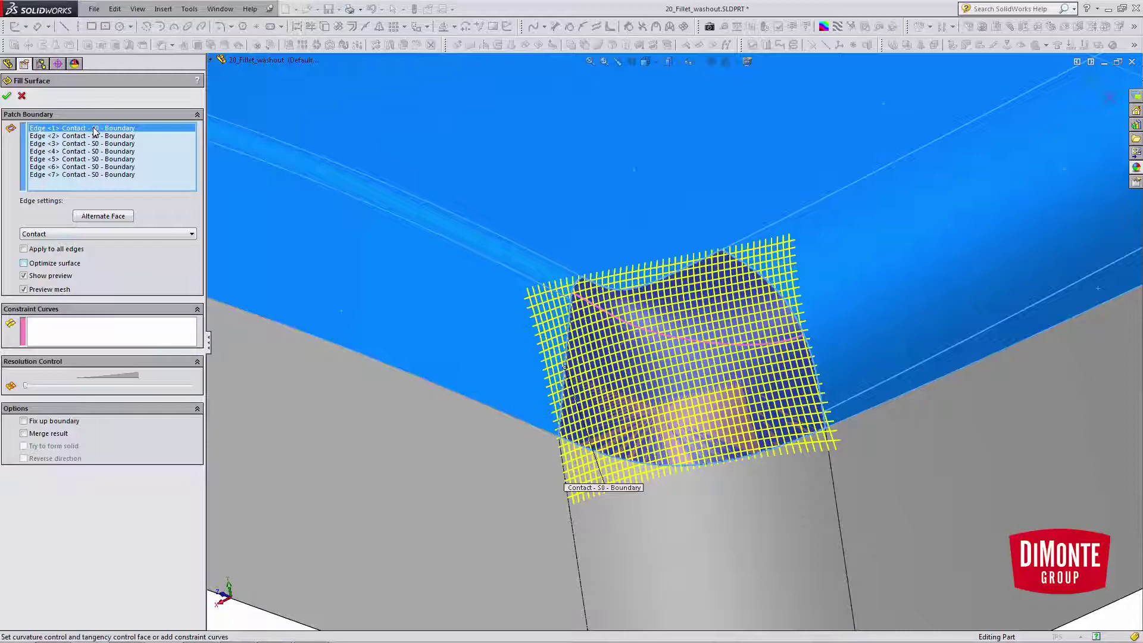
pyautogui.keyDown('ctrl'); pyautogui.click(90, 137); pyautogui.keyUp('ctrl')
pyautogui.click(87, 138)
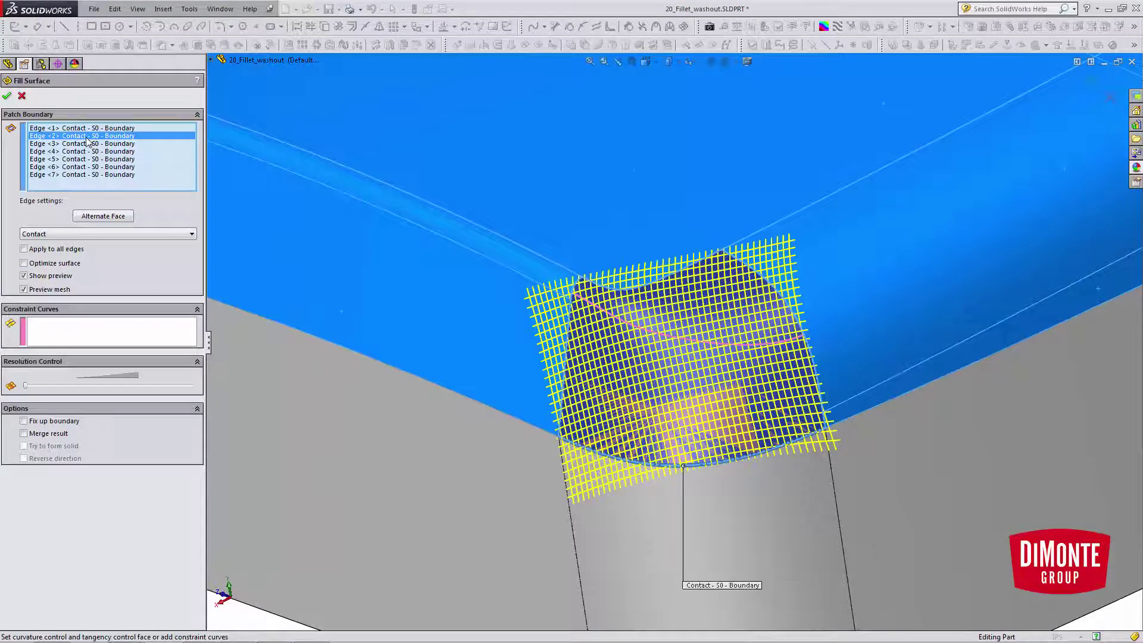
pyautogui.click(88, 144)
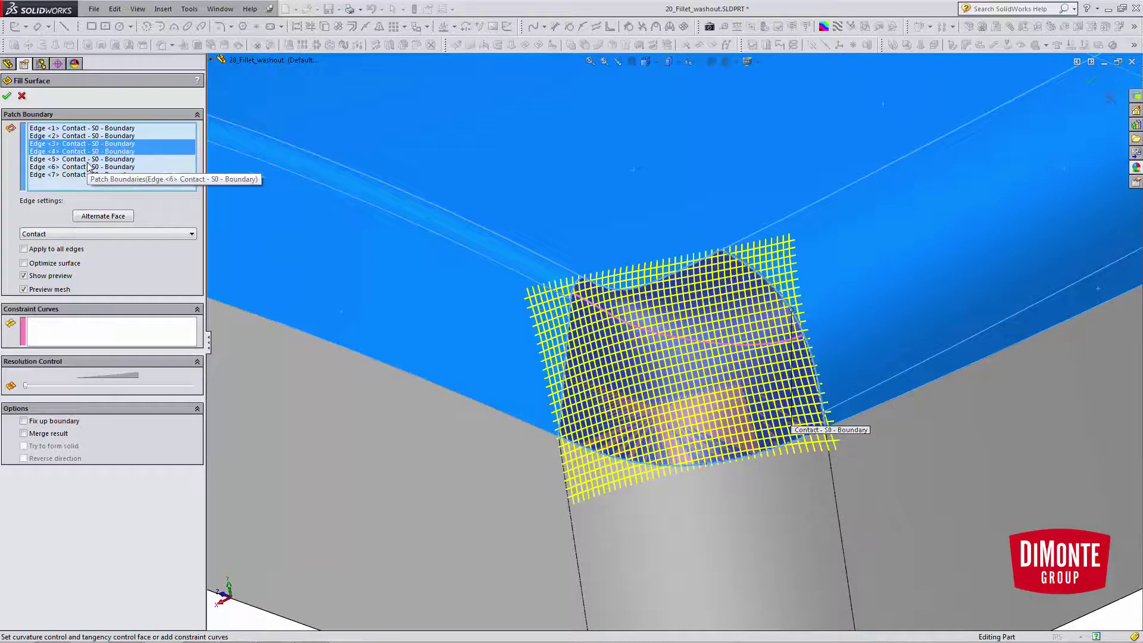
pyautogui.keyDown('shift'); pyautogui.click(90, 174); pyautogui.keyUp('shift')
pyautogui.keyDown('ctrl'); pyautogui.click(92, 129); pyautogui.keyUp('ctrl')
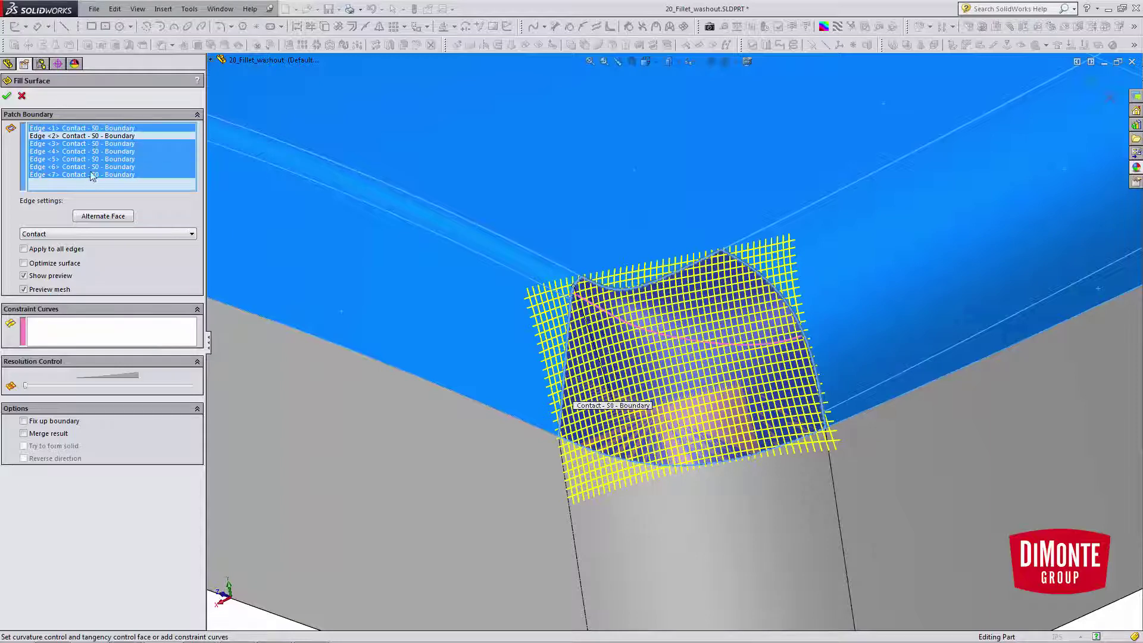
pyautogui.click(71, 234)
pyautogui.click(62, 250)
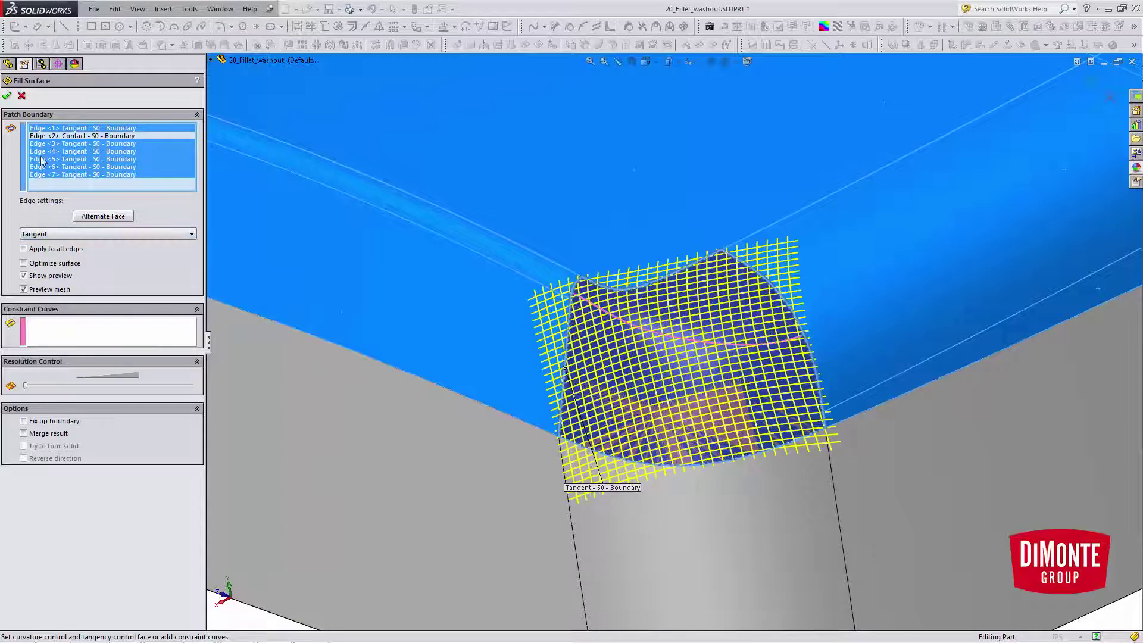
pyautogui.click(6, 96)
# Step: Display the part shaded without edges and examine how the filled corner blends into the surrounding faces
pyautogui.moveTo(798, 444); pyautogui.dragTo(753, 95, button='middle')
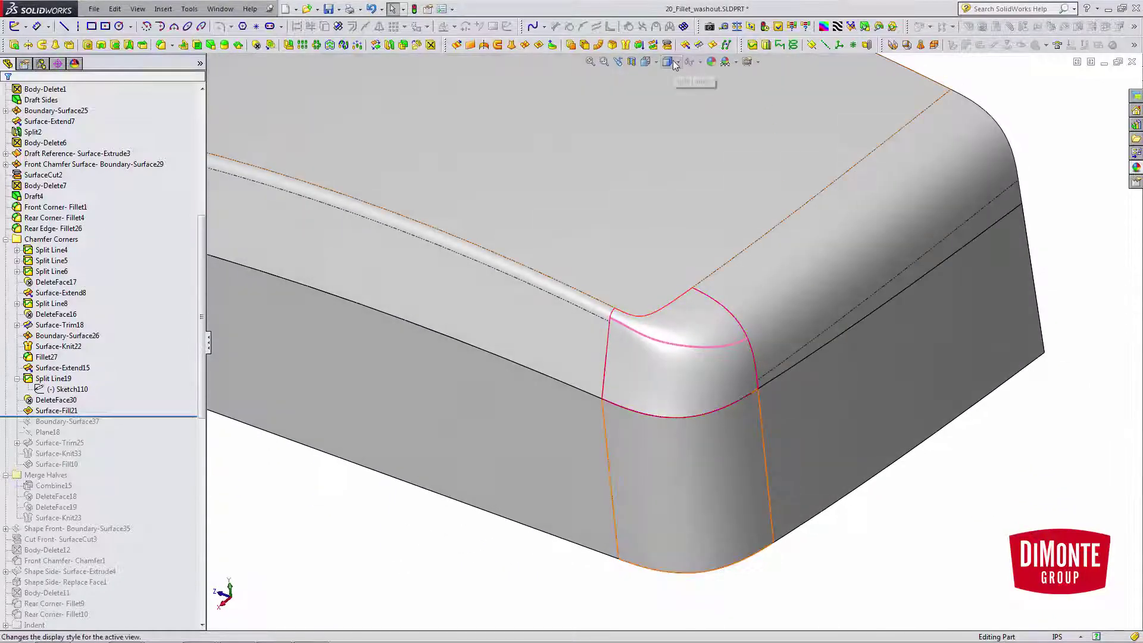
pyautogui.click(672, 62)
pyautogui.click(667, 90)
pyautogui.scroll(-3, 705, 363)
pyautogui.middleClick(705, 363)
pyautogui.moveTo(704, 364)
pyautogui.mouseDown(button='middle')
pyautogui.moveTo(727, 423)
pyautogui.moveTo(726, 252)
pyautogui.moveTo(804, 273)
pyautogui.moveTo(784, 355)
pyautogui.moveTo(793, 490)
pyautogui.moveTo(710, 517)
pyautogui.moveTo(732, 574)
pyautogui.mouseUp(button='middle')
pyautogui.scroll(-3, 659, 490)
pyautogui.middleClick(749, 440)
pyautogui.moveTo(748, 440); pyautogui.dragTo(636, 392, button='middle')
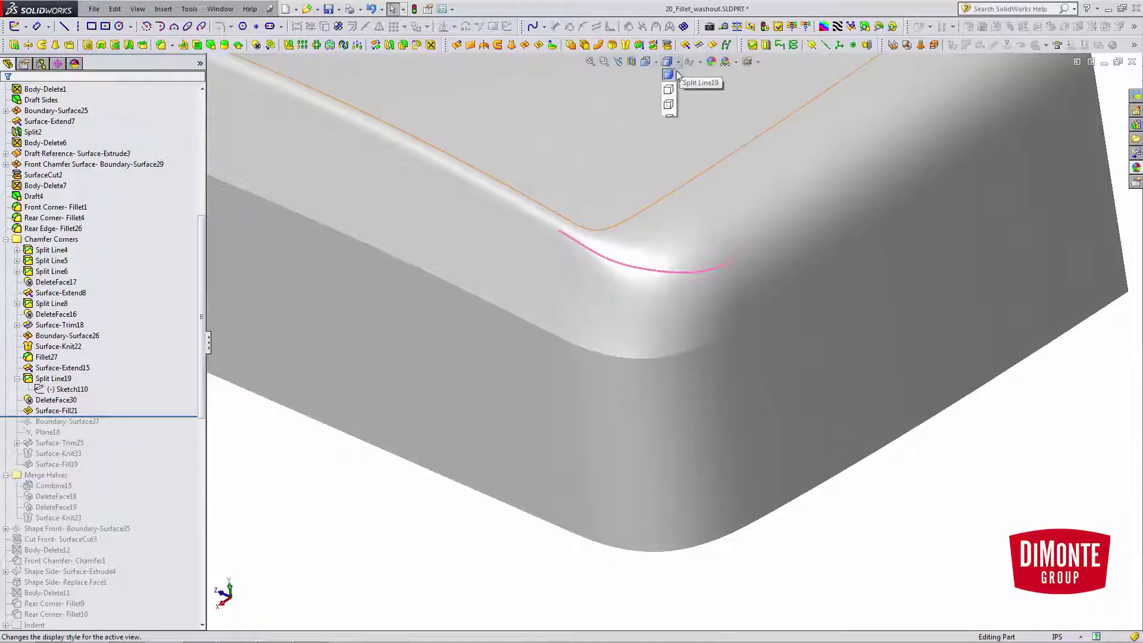
# Step: Display the part shaded with edges again and examine the filled patch near the narrow fillet's end
pyautogui.click(667, 74)
pyautogui.scroll(-10, 689, 294)
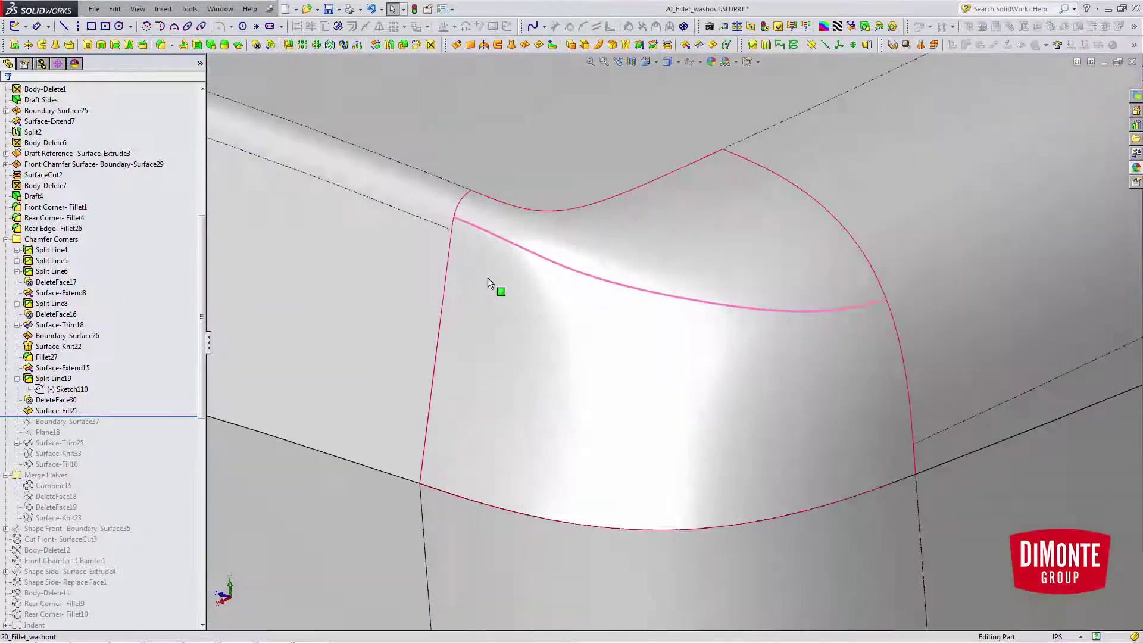
pyautogui.scroll(3, 530, 298)
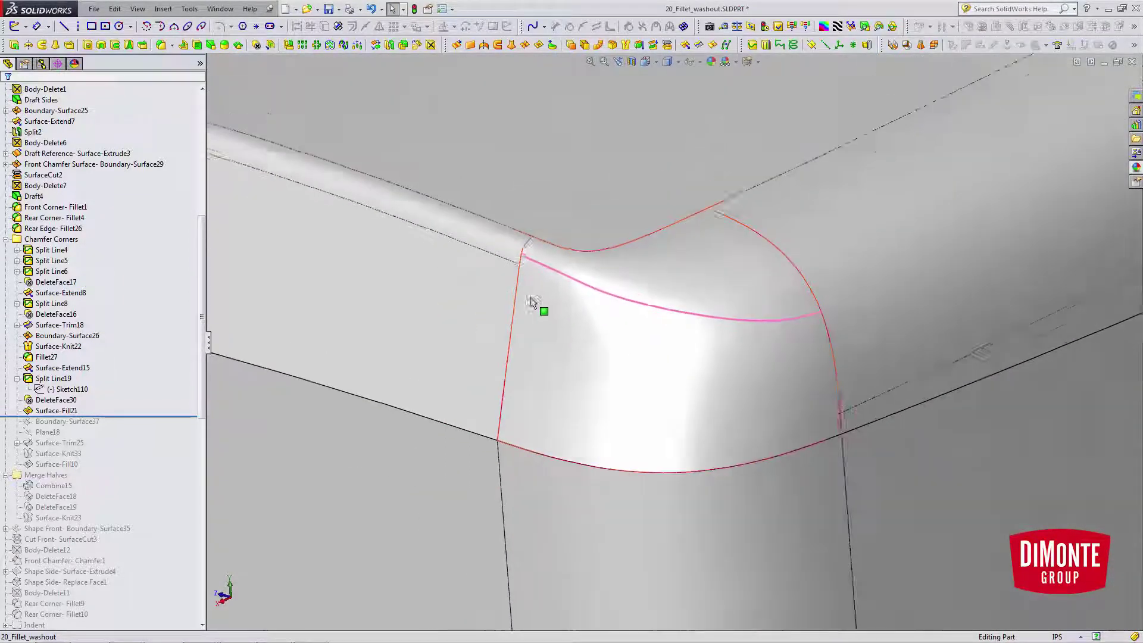
pyautogui.moveTo(635, 375); pyautogui.dragTo(655, 359, button='middle')
pyautogui.scroll(3, 654, 360)
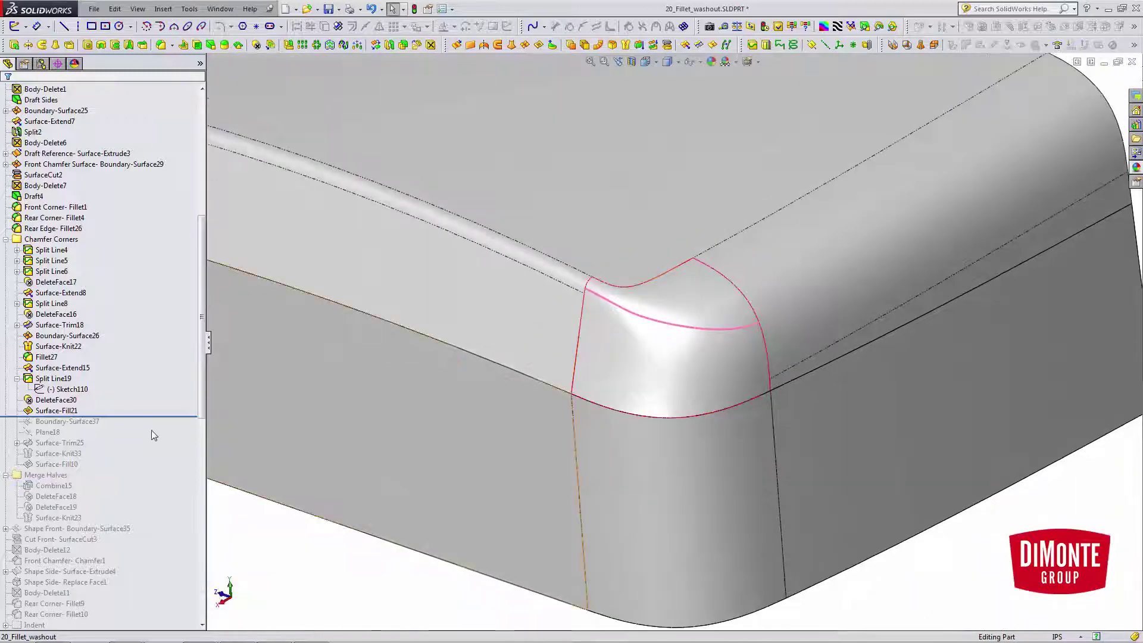
# Step: Suppress the new filled surface and roll the model history forward past Boundary-Surface37
pyautogui.click(64, 410)
pyautogui.click(84, 377)
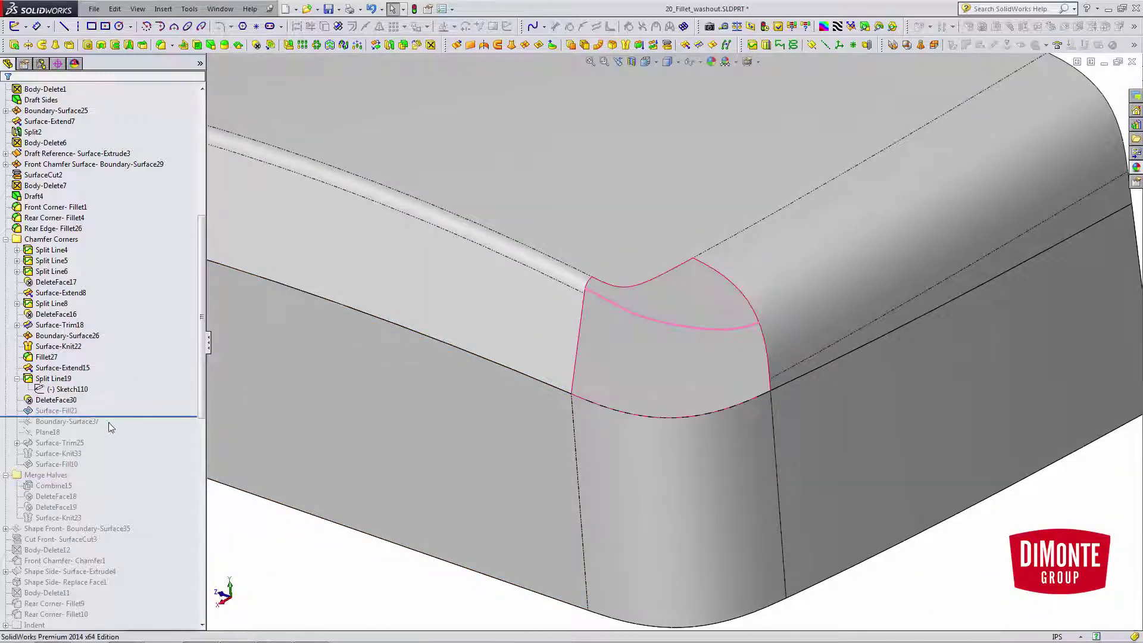
pyautogui.moveTo(109, 416); pyautogui.dragTo(107, 426)
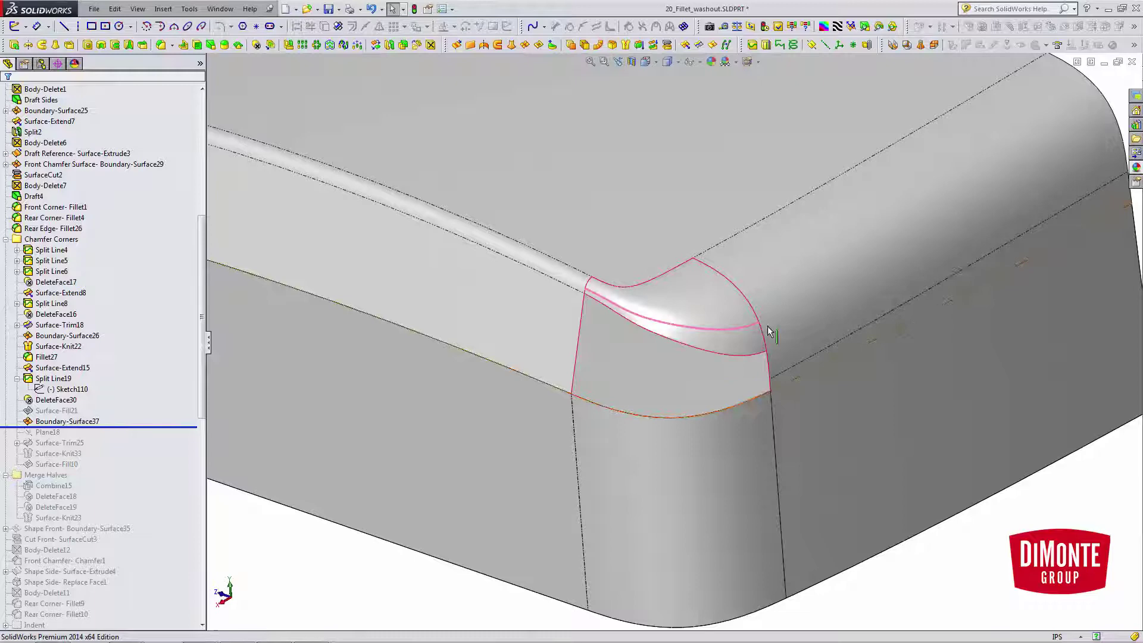
pyautogui.scroll(-3, 723, 313)
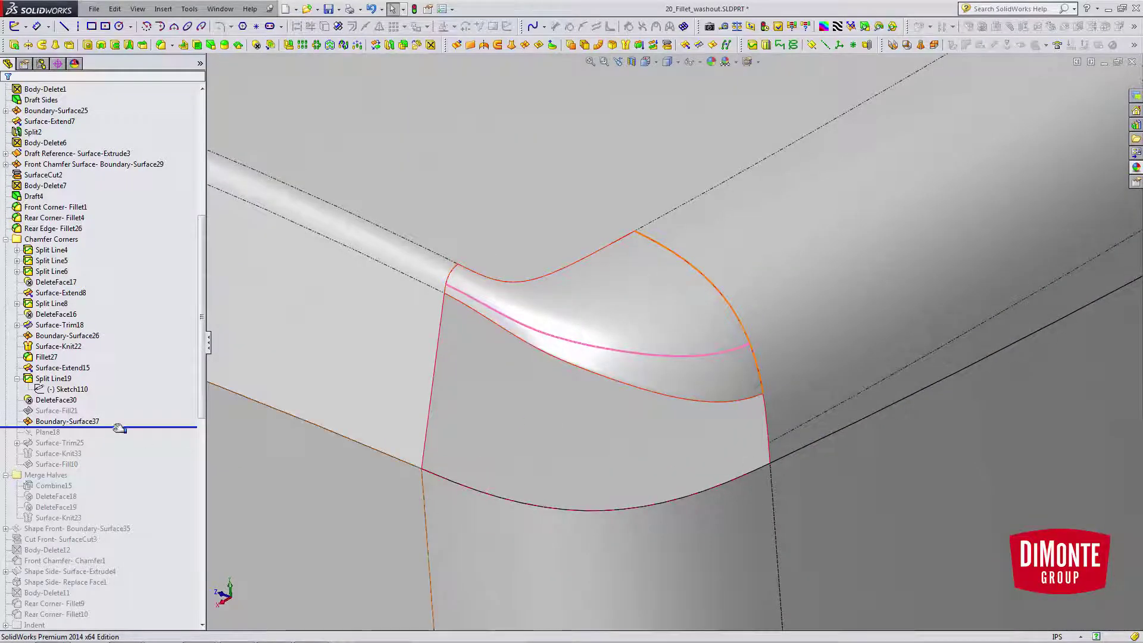
# Step: Roll the history forward past Plane18 and review the plane's two vertex references and Top plane reference in its definition
pyautogui.moveTo(115, 427); pyautogui.dragTo(119, 437)
pyautogui.scroll(3, 658, 456)
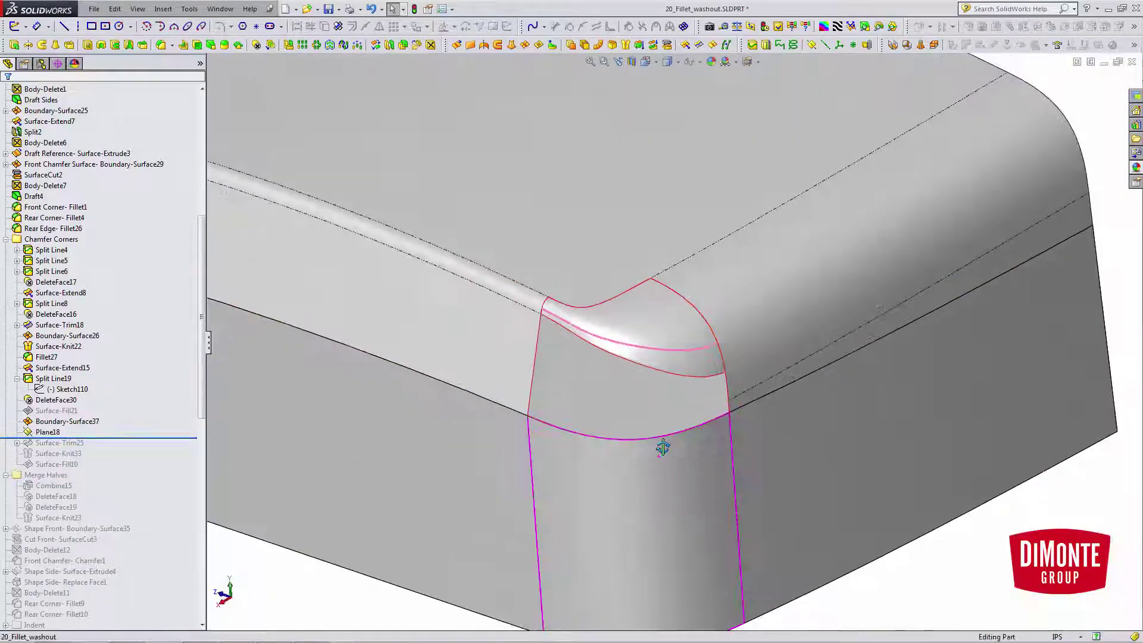
pyautogui.click(41, 433)
pyautogui.click(46, 400)
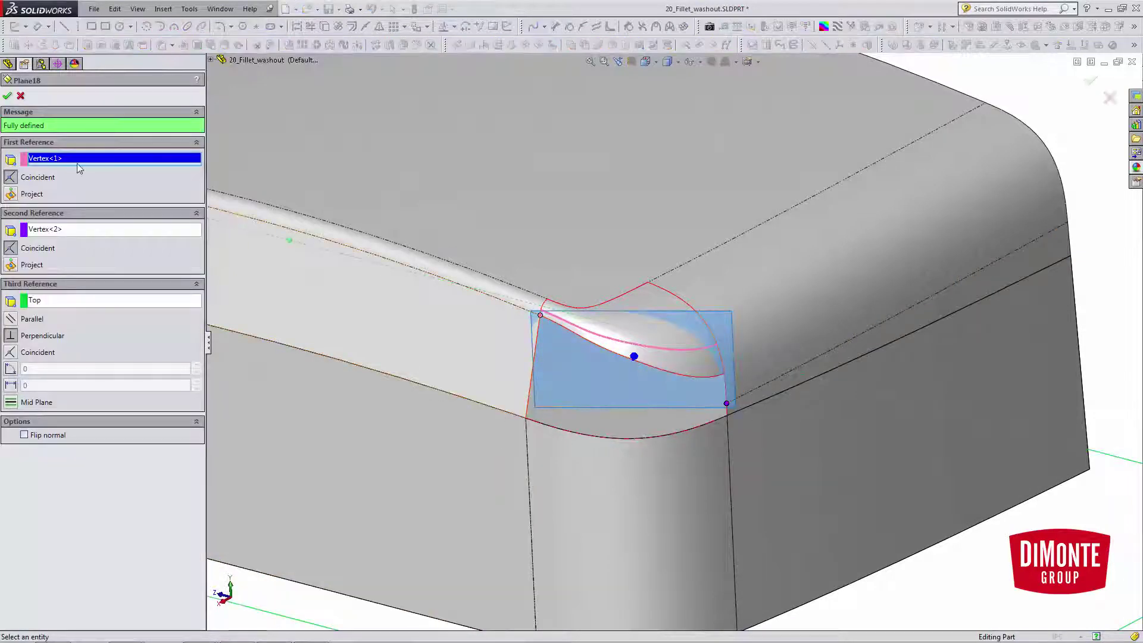
pyautogui.click(7, 95)
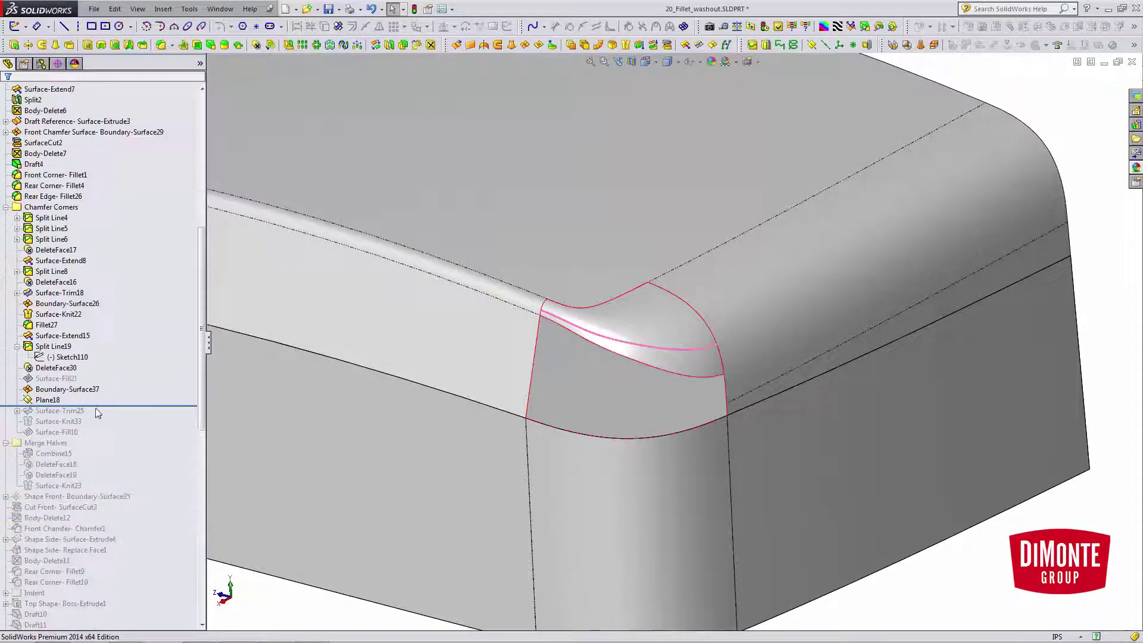
# Step: Roll the history forward past Surface-Trim25 and open its Sketch112 for editing
pyautogui.moveTo(97, 405); pyautogui.dragTo(97, 416)
pyautogui.click(23, 412)
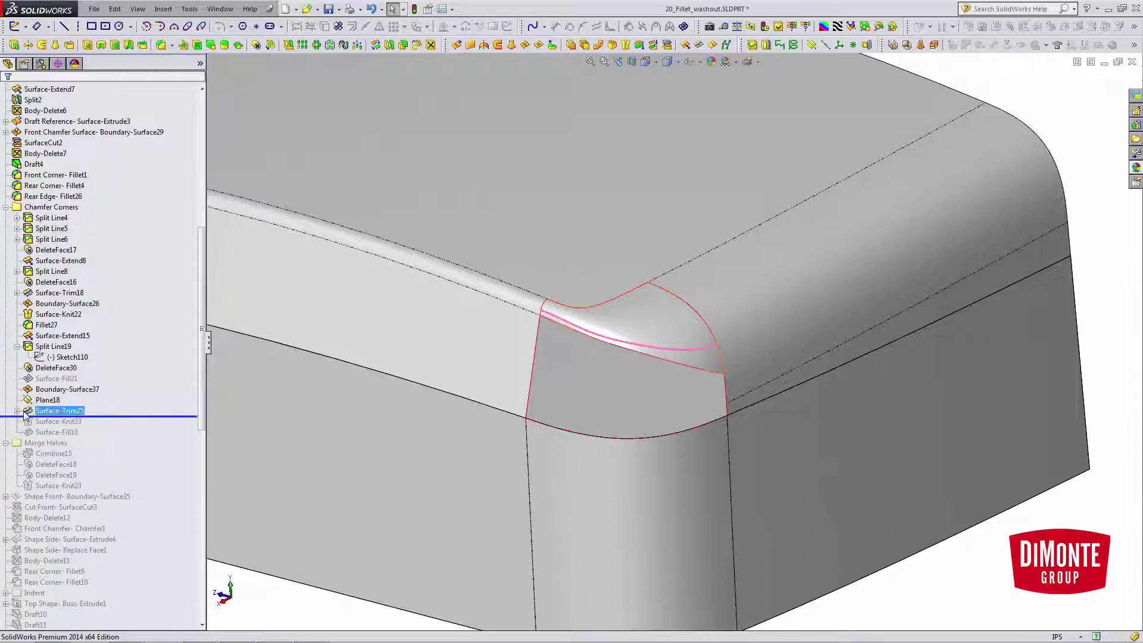
pyautogui.click(18, 411)
pyautogui.click(62, 421)
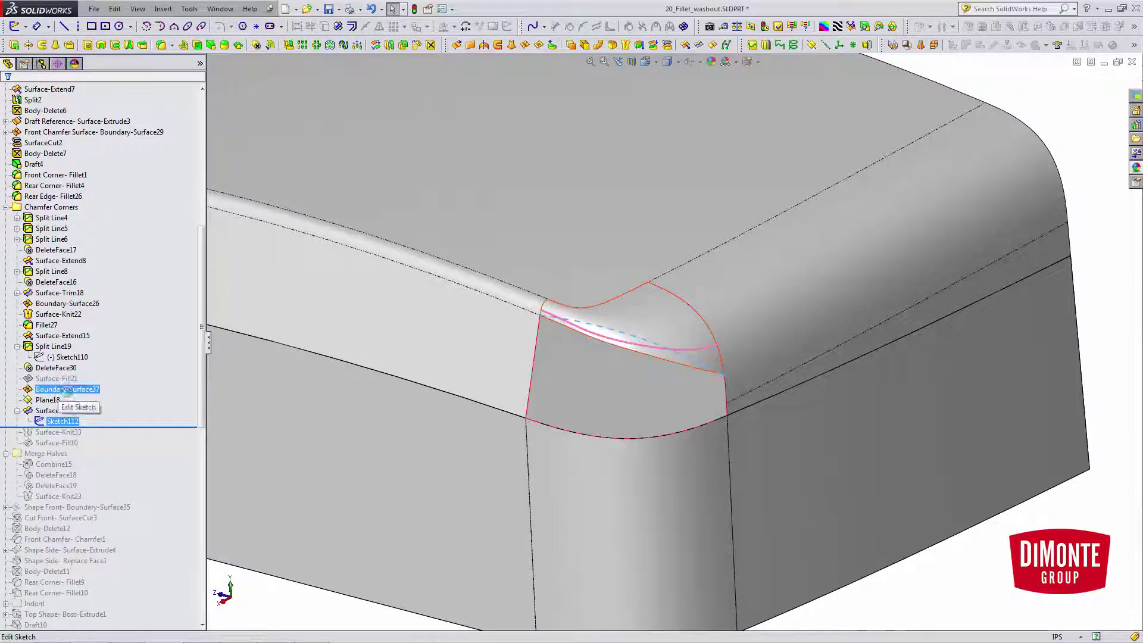
pyautogui.click(67, 390)
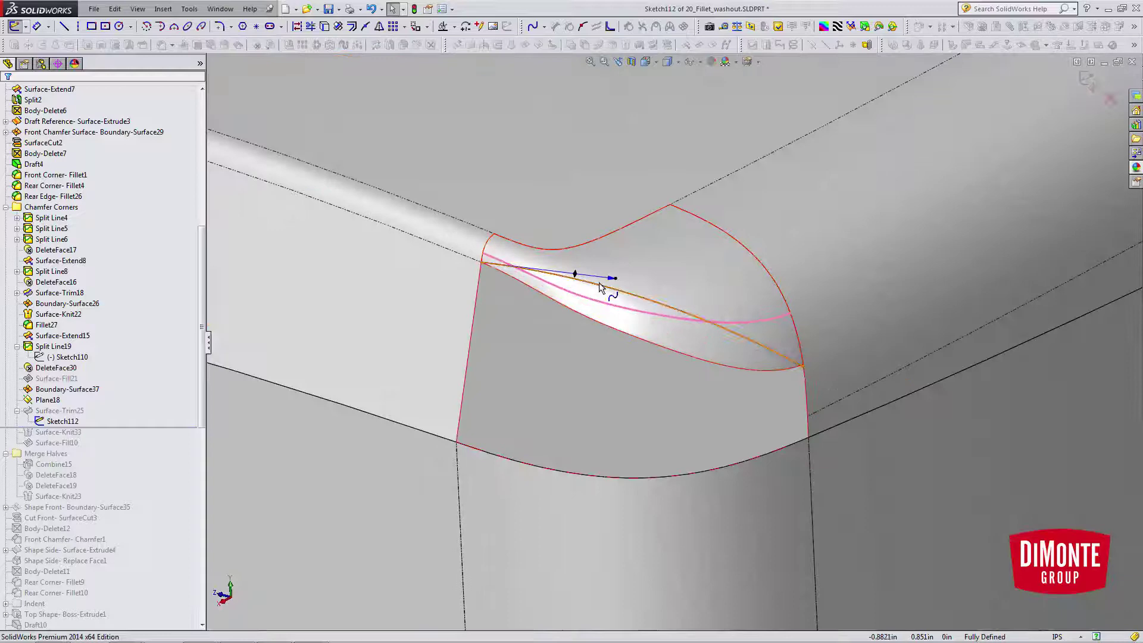
# Step: Examine the trim spline's end points and tangent relation to the adjacent edge, and exit Sketch112 without saving changes
pyautogui.click(599, 287)
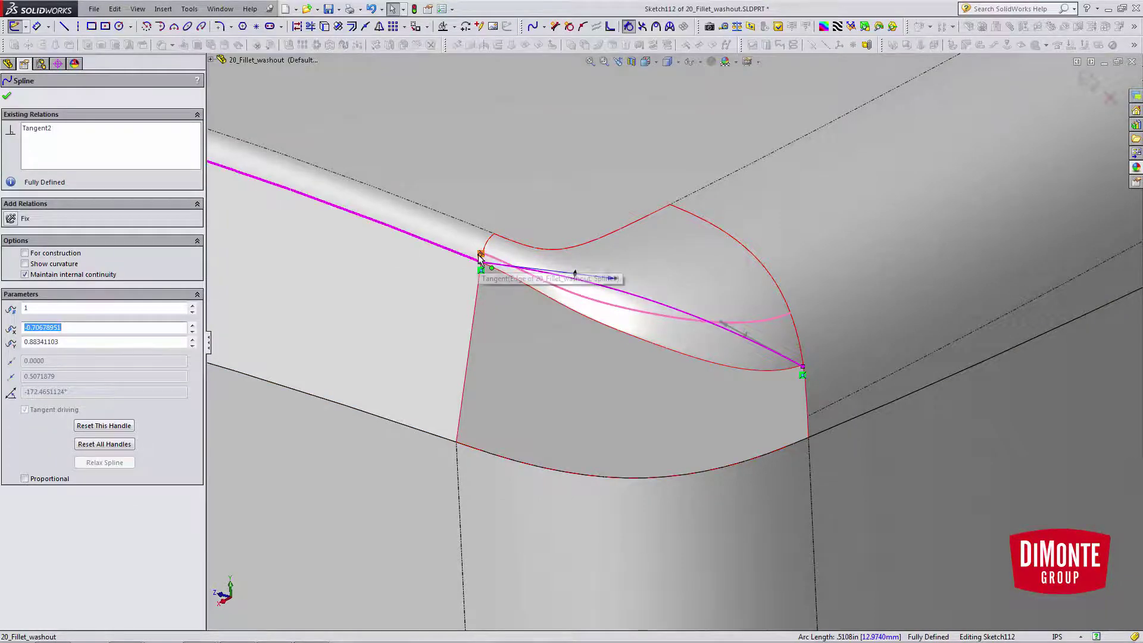
pyautogui.moveTo(696, 375)
pyautogui.mouseDown(button='middle')
pyautogui.moveTo(682, 296)
pyautogui.moveTo(664, 334)
pyautogui.moveTo(625, 314)
pyautogui.mouseUp(button='middle')
pyautogui.click(1109, 98)
pyautogui.scroll(1, 678, 306)
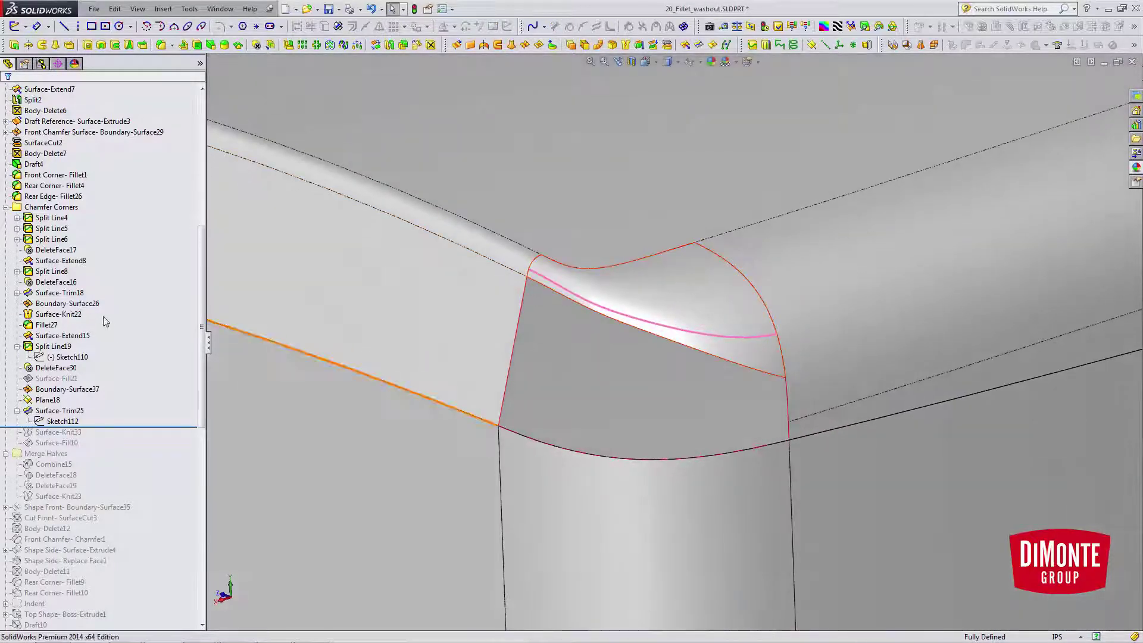
# Step: Roll the history forward past Surface-Knit33 and Surface-Fill10, and review the fill's boundary edge settings without changing them
pyautogui.moveTo(92, 428); pyautogui.dragTo(83, 447)
pyautogui.click(65, 442)
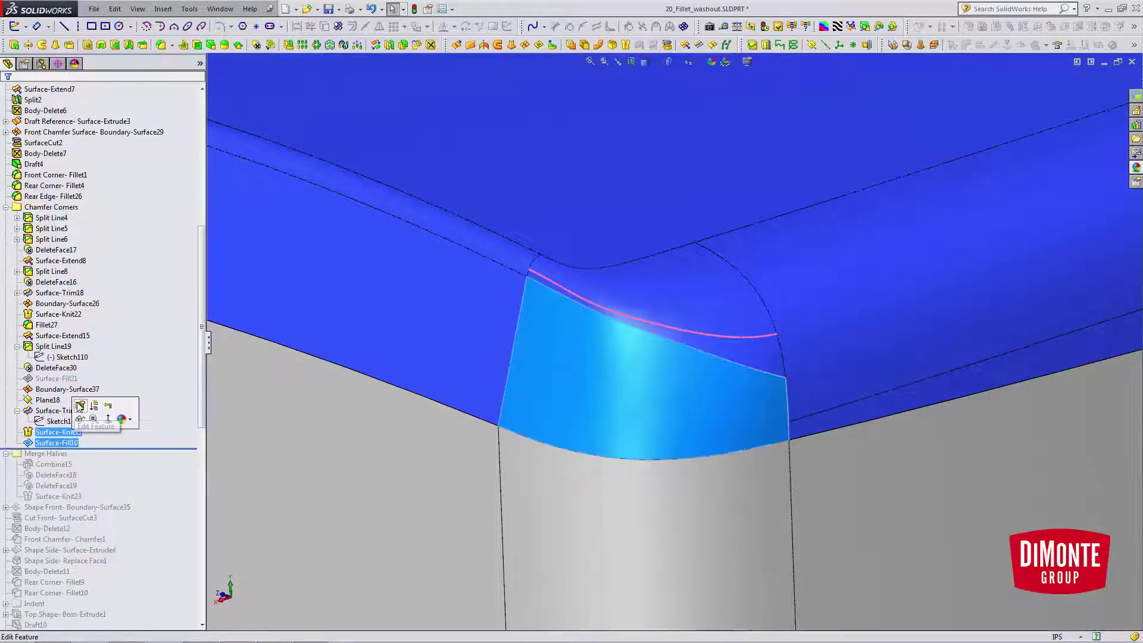
pyautogui.click(84, 411)
pyautogui.scroll(-1, 748, 466)
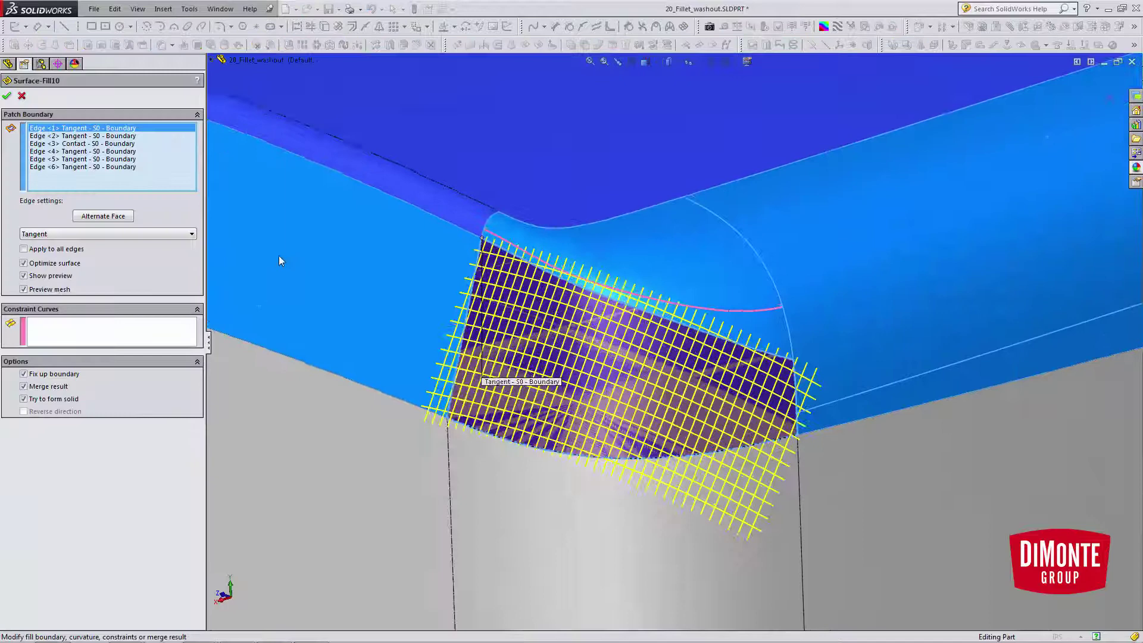
pyautogui.click(22, 97)
pyautogui.click(23, 97)
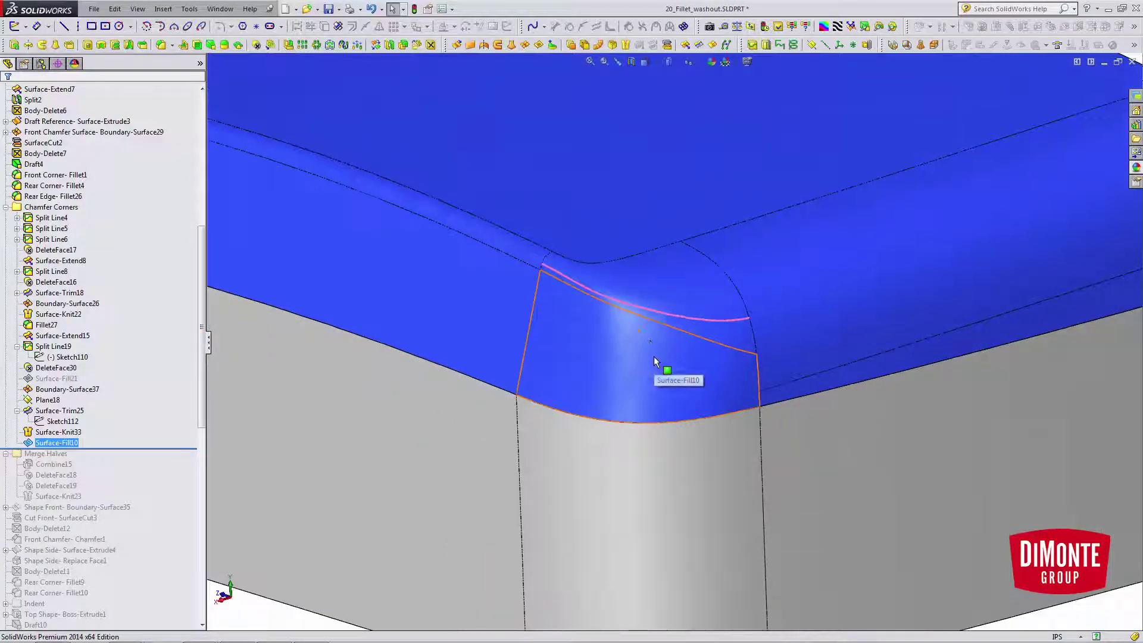
pyautogui.moveTo(636, 286); pyautogui.dragTo(627, 309, button='middle')
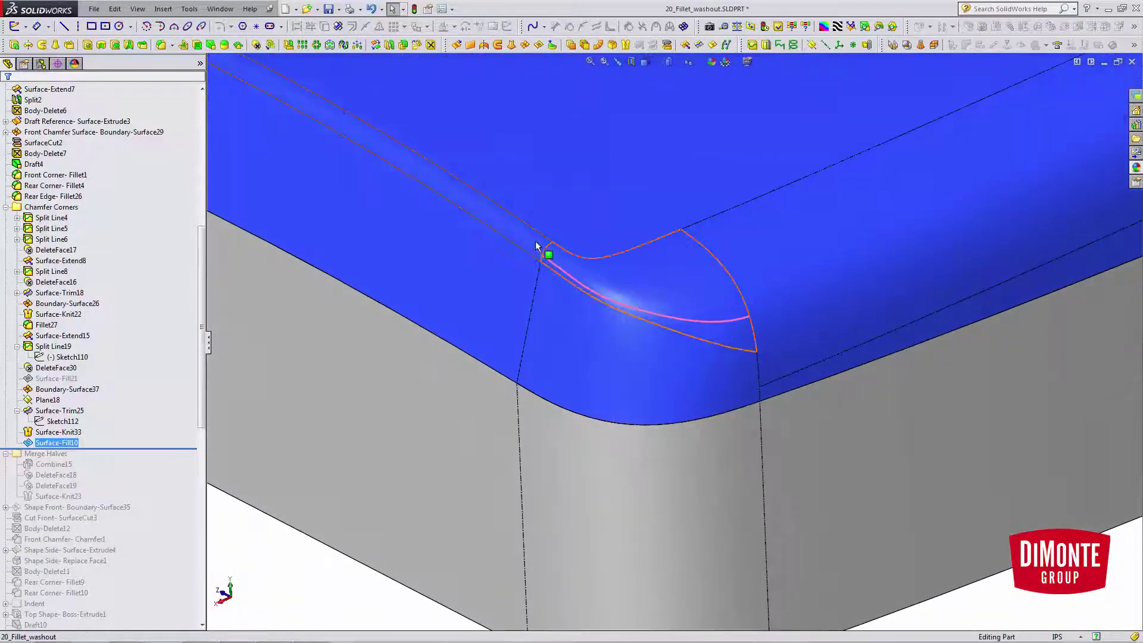